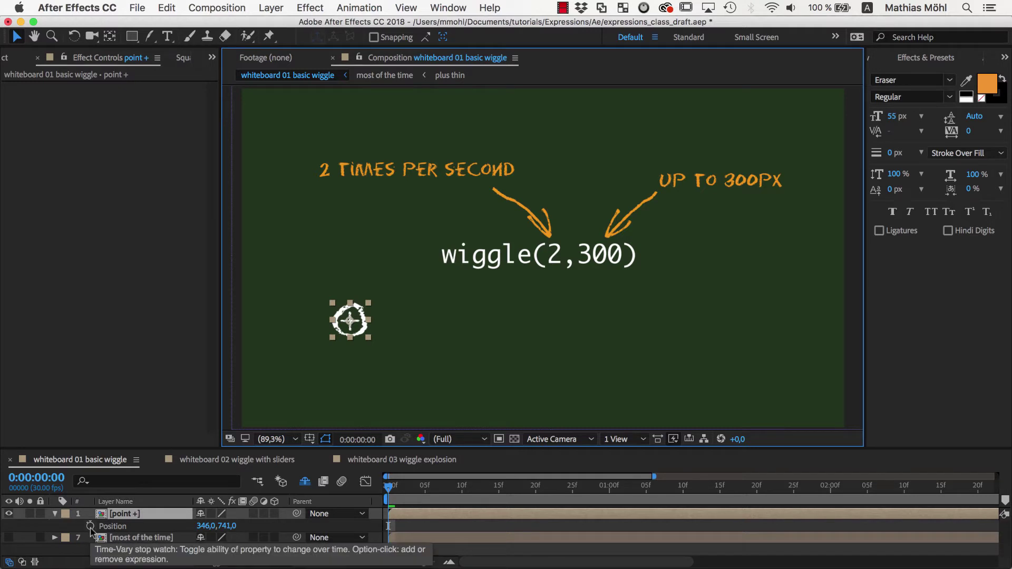
# Add a wiggle(2,300) expression to the point layer's Position and preview the jitter.
pyautogui.keyDown('alt'); pyautogui.click(91, 528); pyautogui.keyUp('alt')
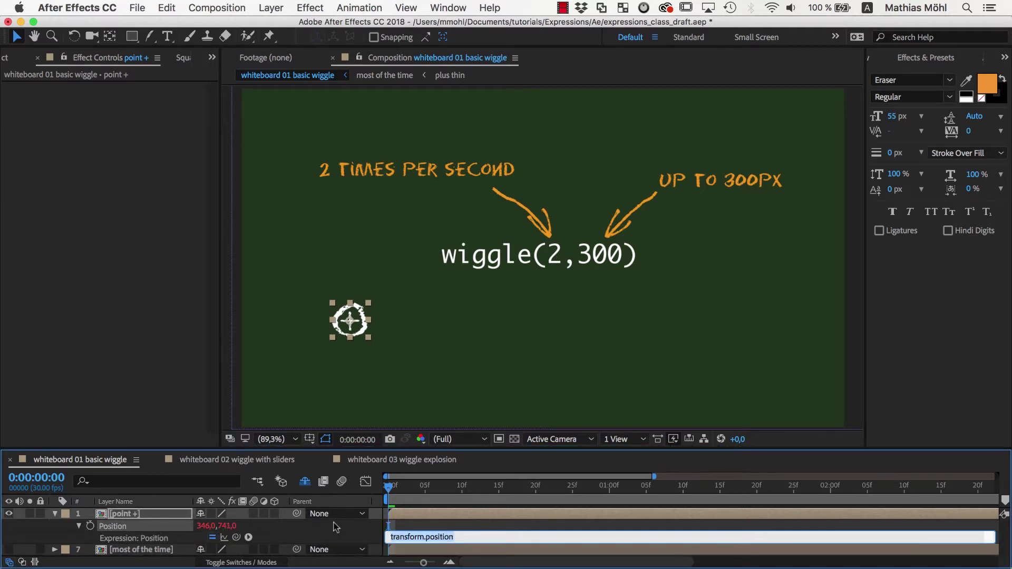
pyautogui.write('wiggle(2,300')
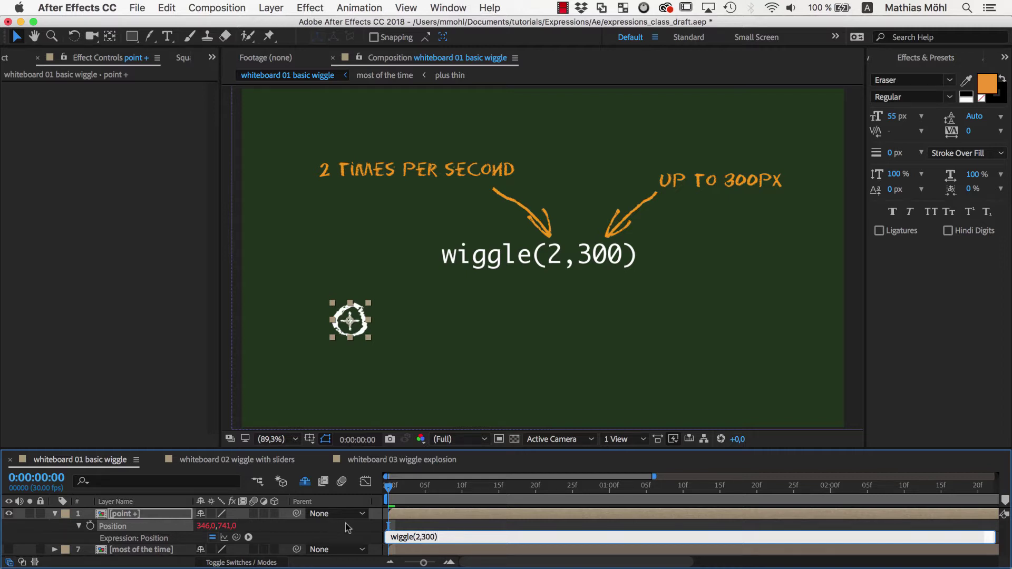
pyautogui.write('0)')
pyautogui.press('KP_Enter')
pyautogui.press('space')
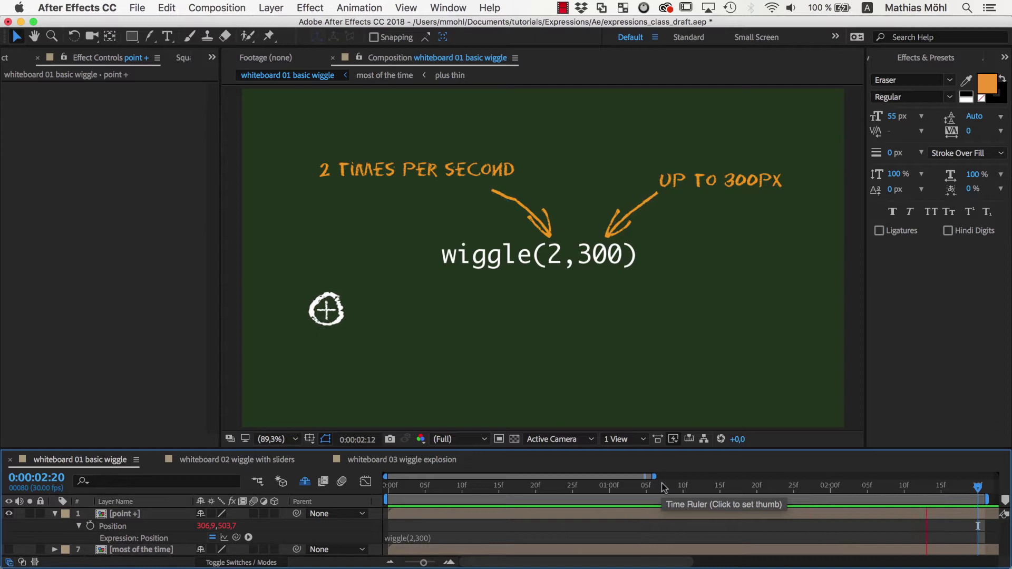
# Edit the Position expression to a faster wiggle and preview it.
pyautogui.click(417, 538)
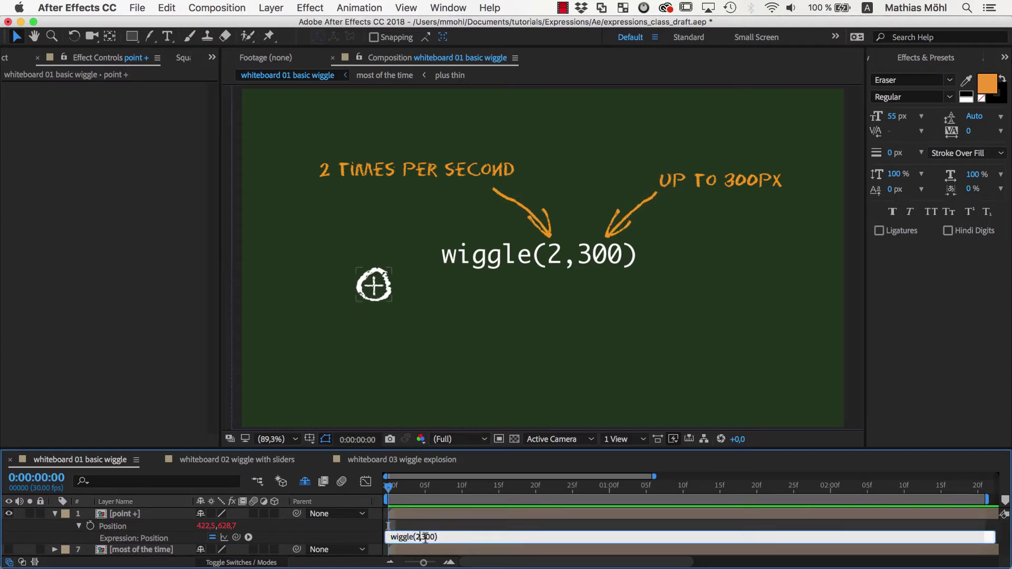
pyautogui.write('0')
pyautogui.click(396, 418)
pyautogui.press('space')
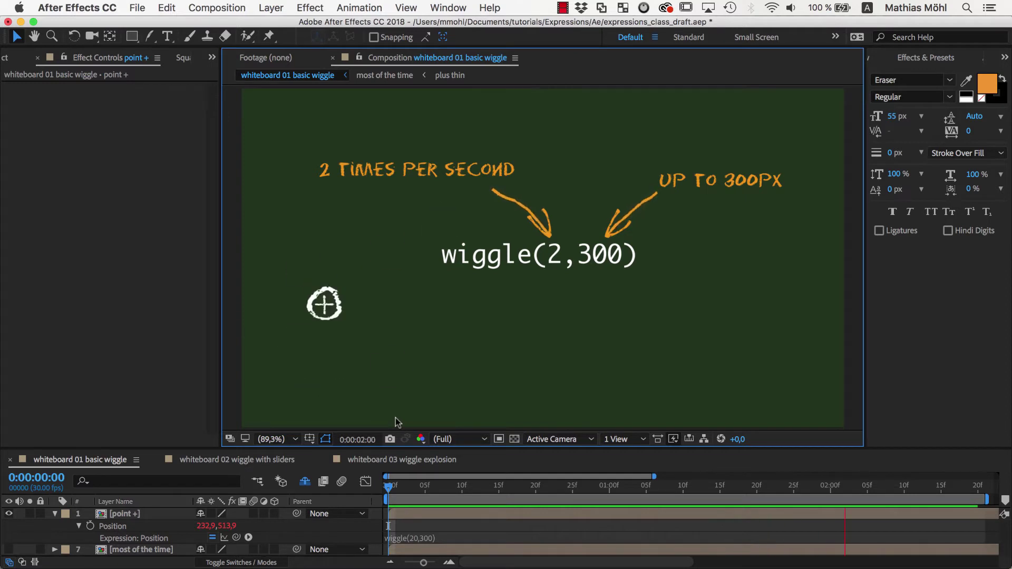
# Trim the amplitude to wiggle(20,30), preview, and show the 'most of the time' footnote layer.
pyautogui.click(439, 537)
pyautogui.press('BackSpace')
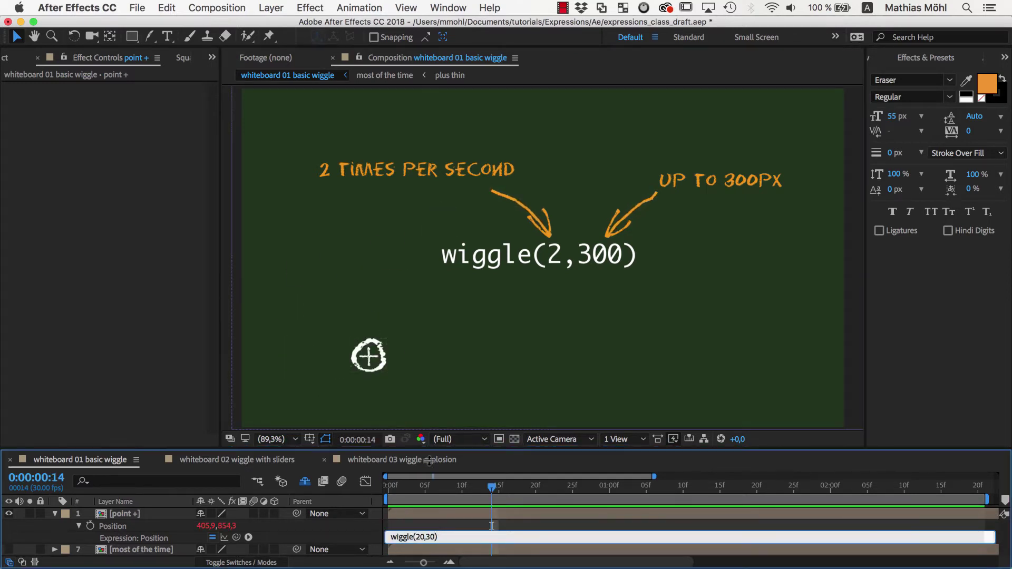
pyautogui.click(429, 417)
pyautogui.press('space')
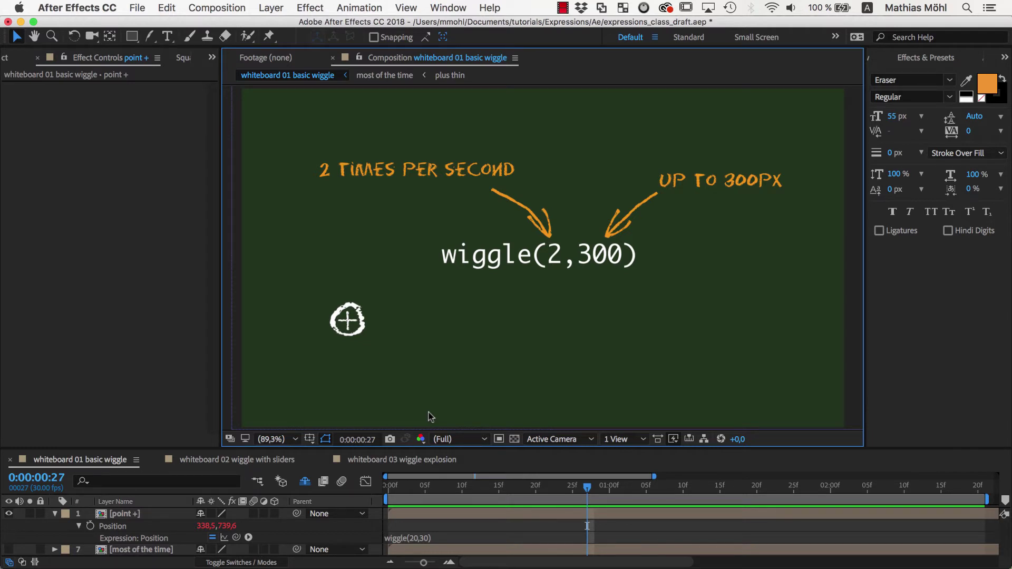
pyautogui.click(10, 549)
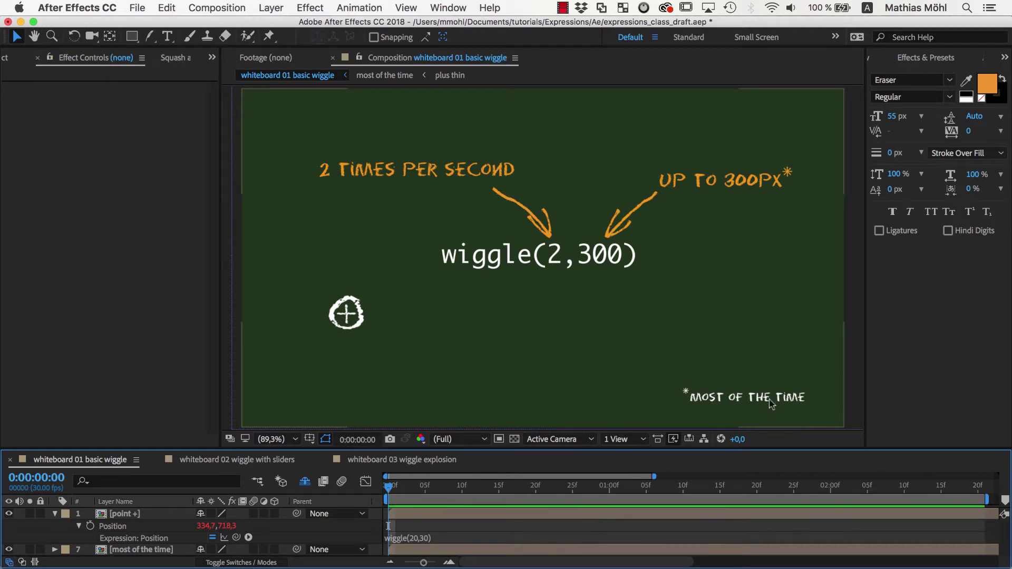
# On the wiggle with sliders whiteboard, add a Slider Control effect to the point + layer.
pyautogui.click(254, 461)
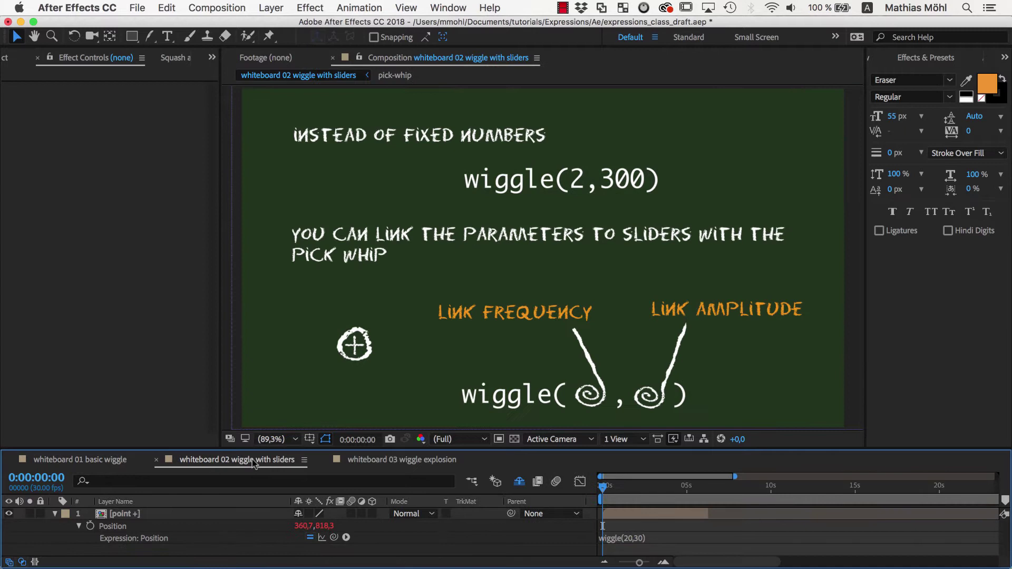
pyautogui.click(353, 360)
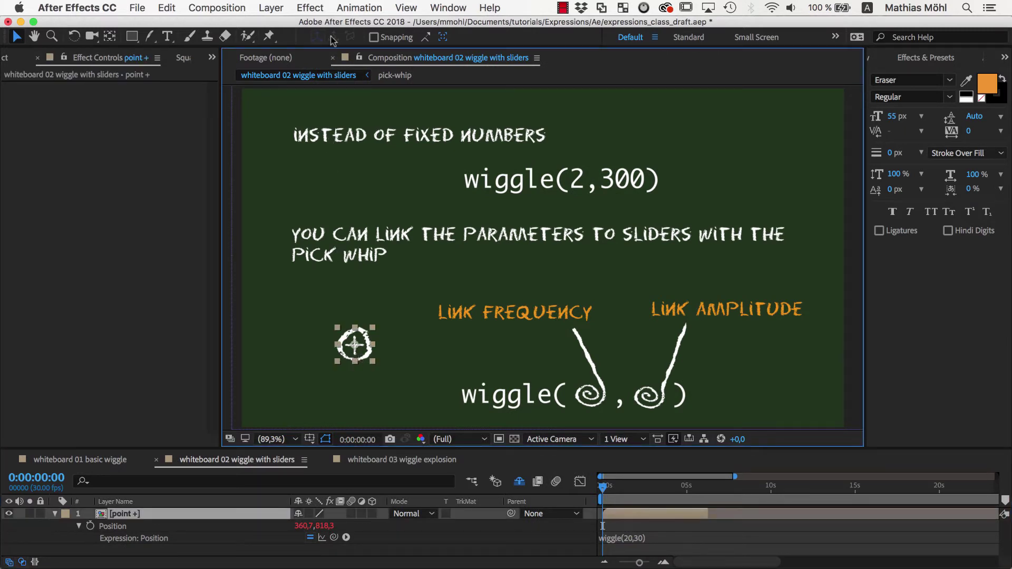
pyautogui.click(317, 11)
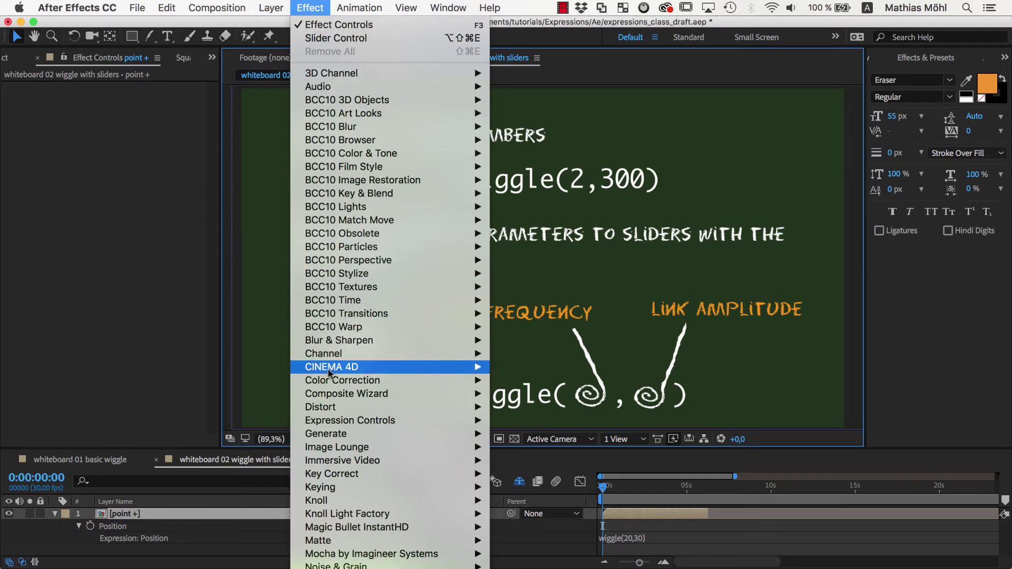
pyautogui.moveTo(350, 421)
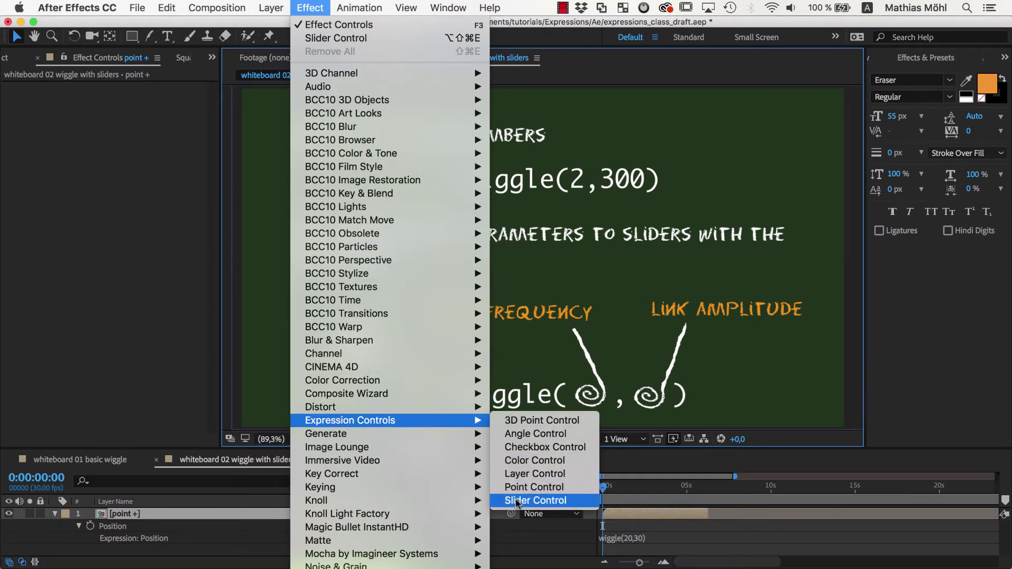
pyautogui.click(518, 501)
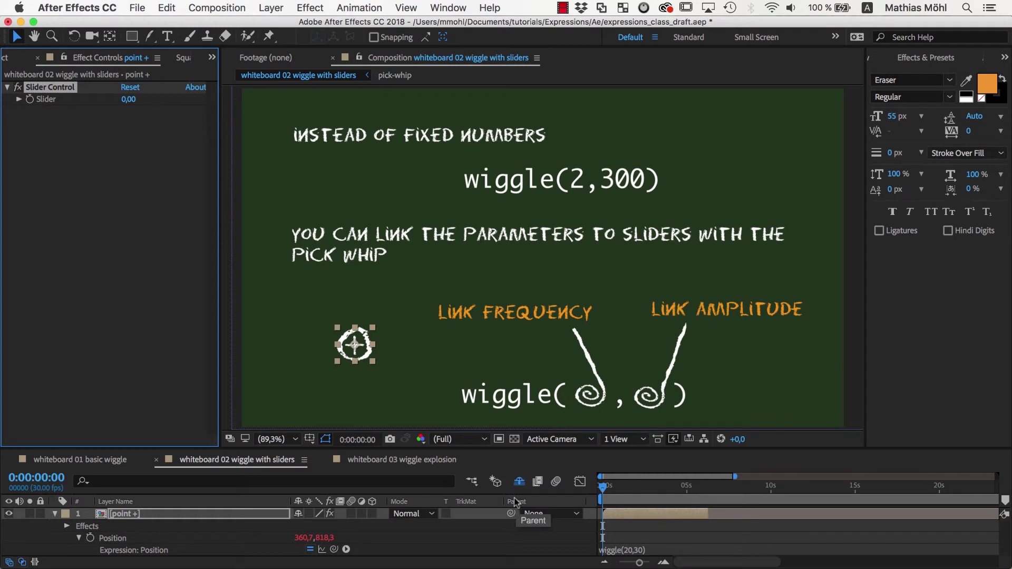
# Duplicate the slider and rename the two sliders Frequency and Amplitude.
pyautogui.press('super+d')
pyautogui.click(68, 90)
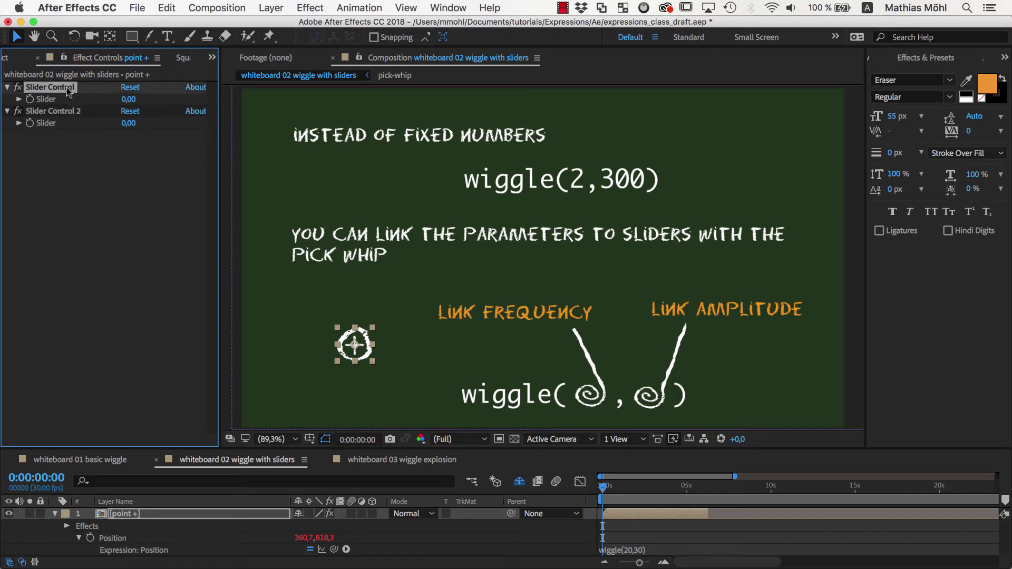
pyautogui.press('Return')
pyautogui.write('Frequency')
pyautogui.press('Return')
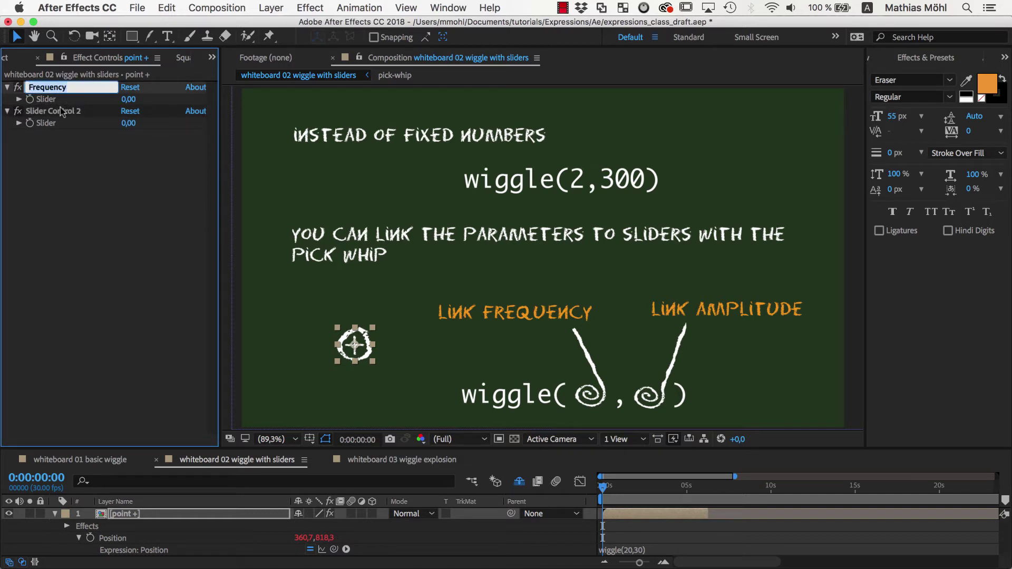
pyautogui.press('Down')
pyautogui.press('Return')
pyautogui.write('Amplitude')
pyautogui.press('Return')
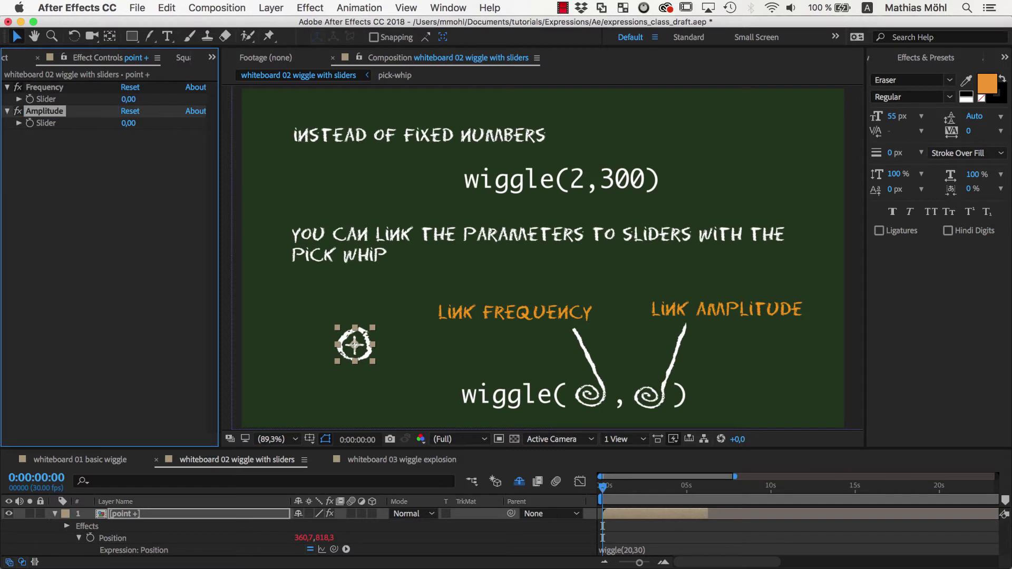
# Break wiggle(20,30) across lines so 20, the comma, 30 and ')' each sit alone.
pyautogui.moveTo(553, 449); pyautogui.dragTo(554, 418)
pyautogui.click(631, 518)
pyautogui.click(630, 519)
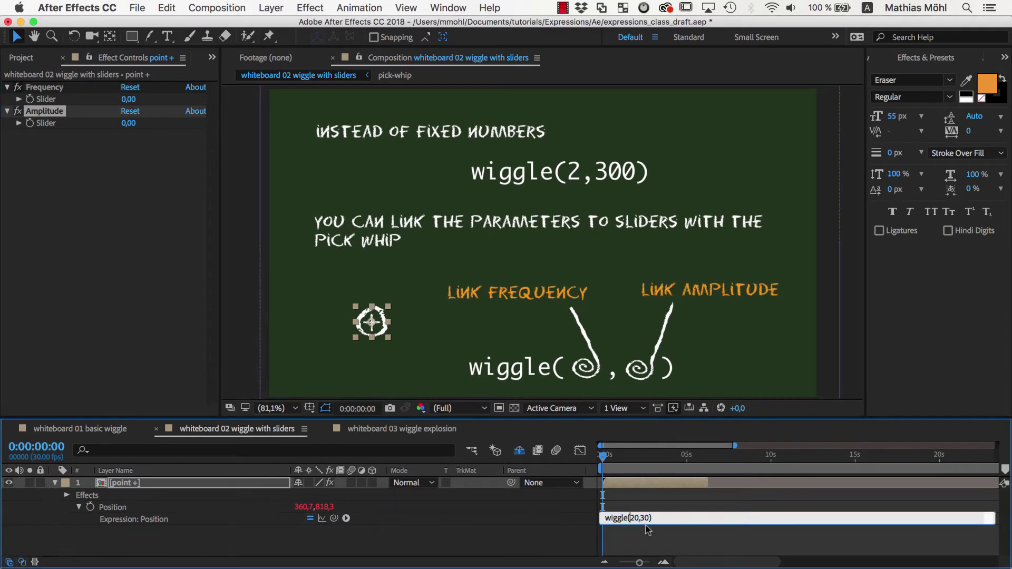
pyautogui.hotkey('shift', 'End')
pyautogui.press('Delete')
pyautogui.press('Return')
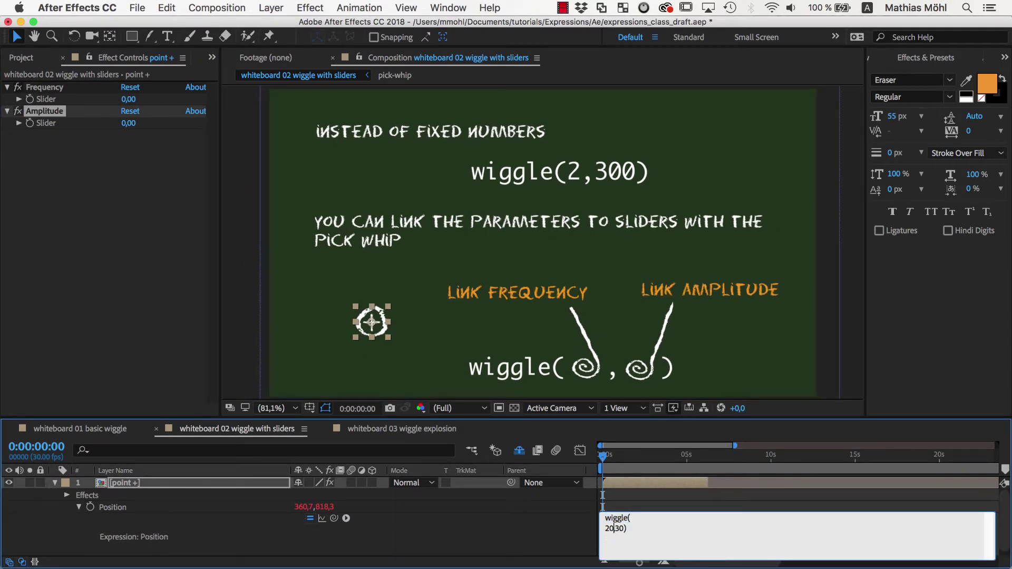
pyautogui.press('Right')
pyautogui.press('Right')
pyautogui.press('Delete')
pyautogui.press('Return')
pyautogui.write(',')
pyautogui.press('Return')
pyautogui.press('Return')
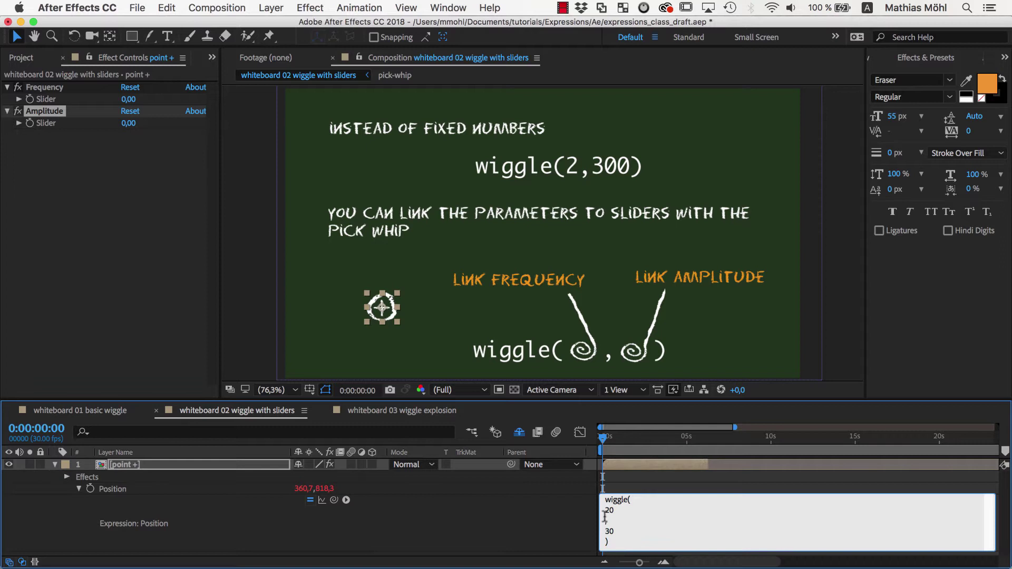
# Pick-whip the 20 to the Frequency slider and the 30 to the Amplitude slider.
pyautogui.moveTo(617, 511); pyautogui.dragTo(602, 513)
pyautogui.moveTo(334, 499); pyautogui.dragTo(69, 103)
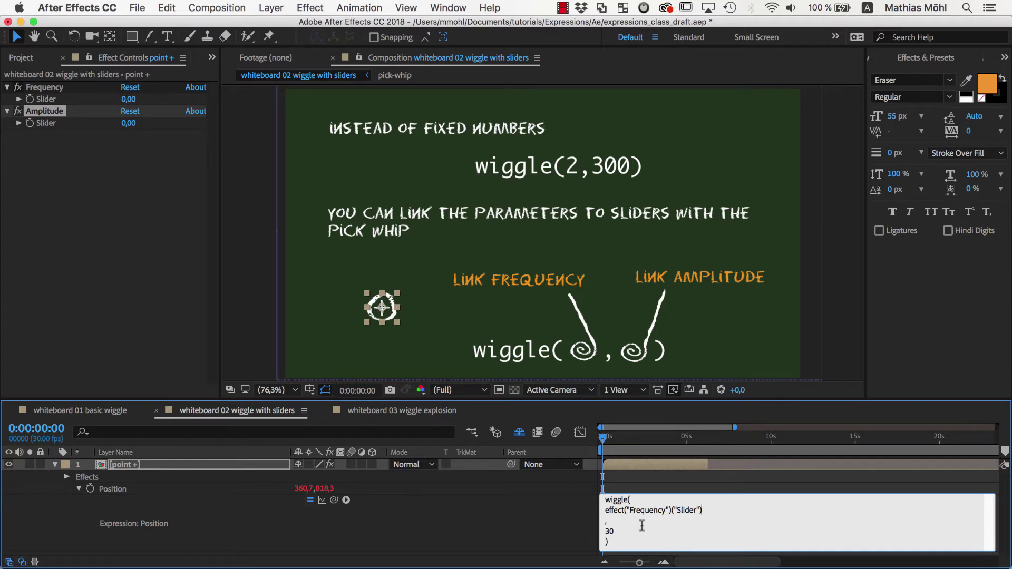
pyautogui.moveTo(620, 532); pyautogui.dragTo(606, 532)
pyautogui.moveTo(334, 500); pyautogui.dragTo(46, 128)
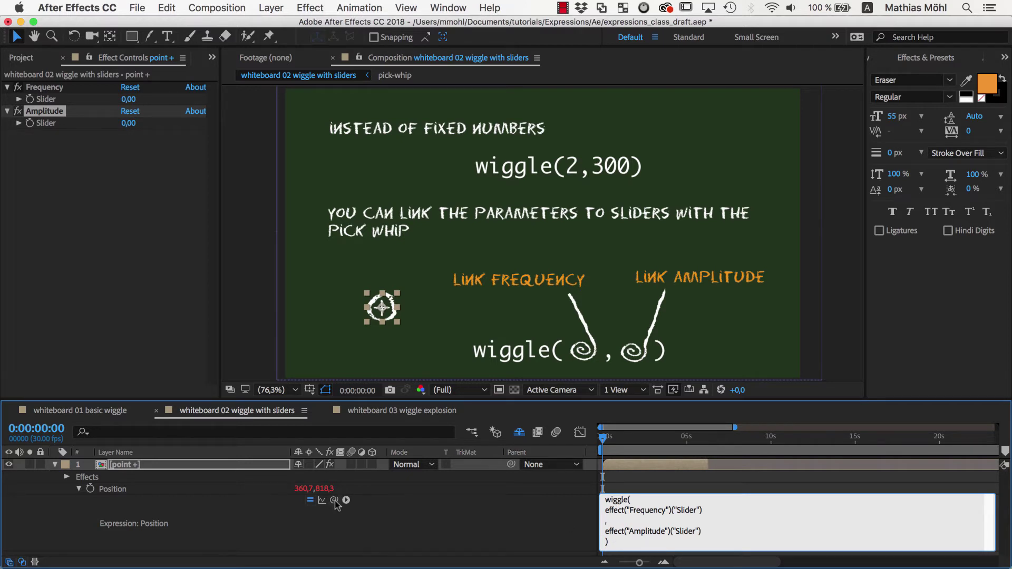
pyautogui.click(781, 435)
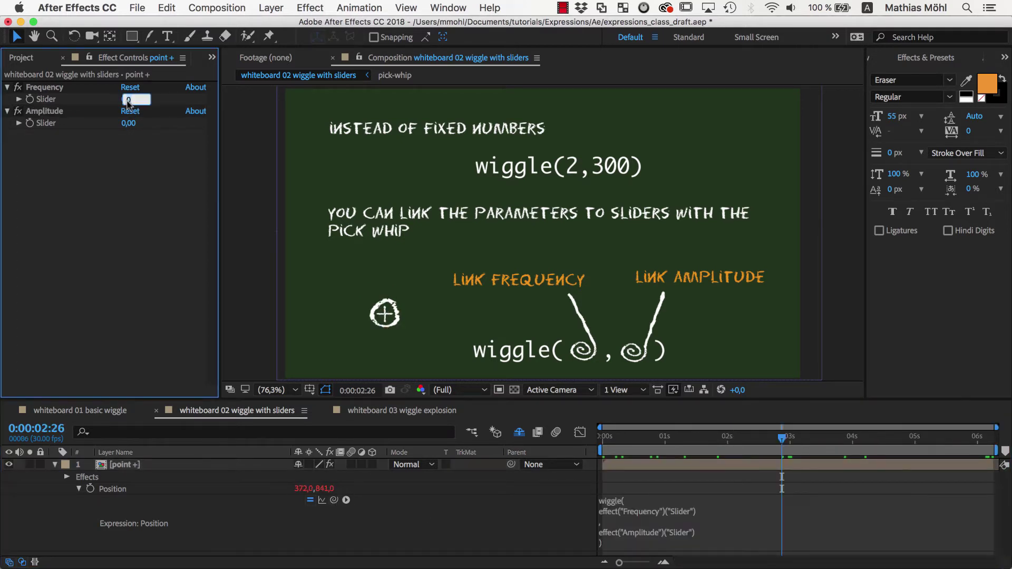
# Set Frequency to 5 and Amplitude to 150, then preview the slider-driven wiggle.
pyautogui.click(127, 99)
pyautogui.write('5')
pyautogui.moveTo(128, 123); pyautogui.dragTo(242, 135)
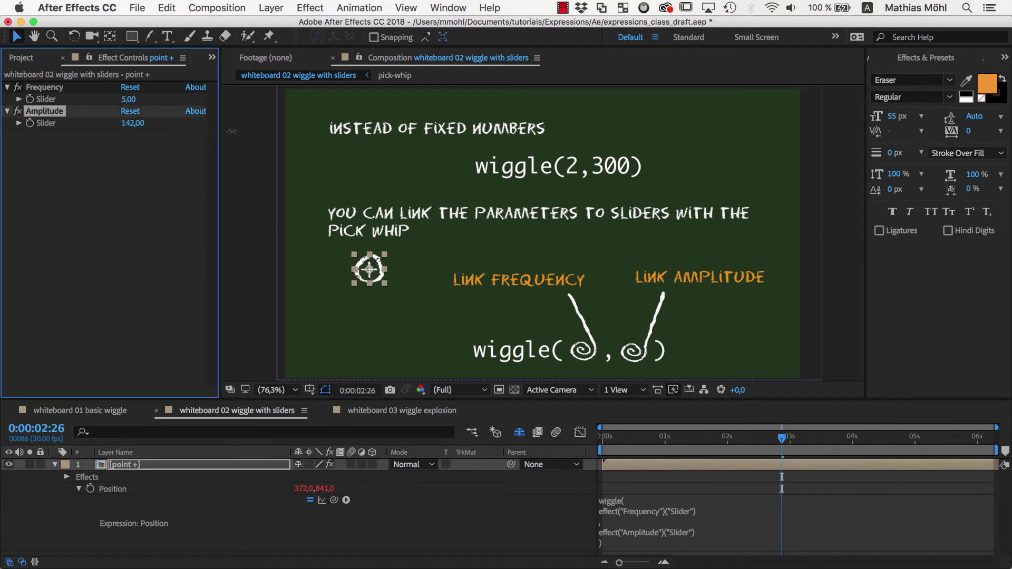
pyautogui.press('space')
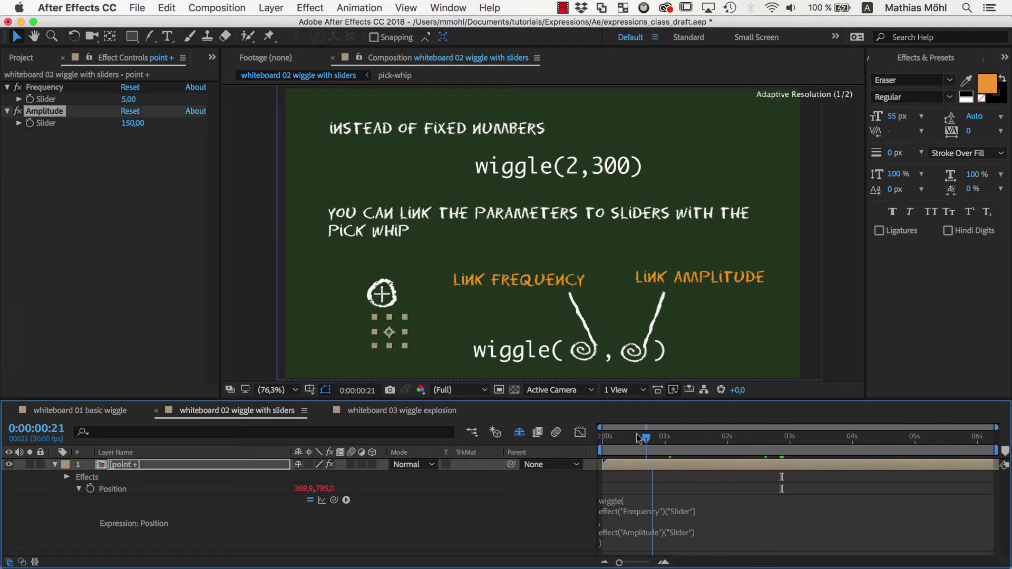
pyautogui.press('u')
pyautogui.press('u')
# Keyframe the Amplitude slider at 0 at the start of the timeline.
pyautogui.click(103, 524)
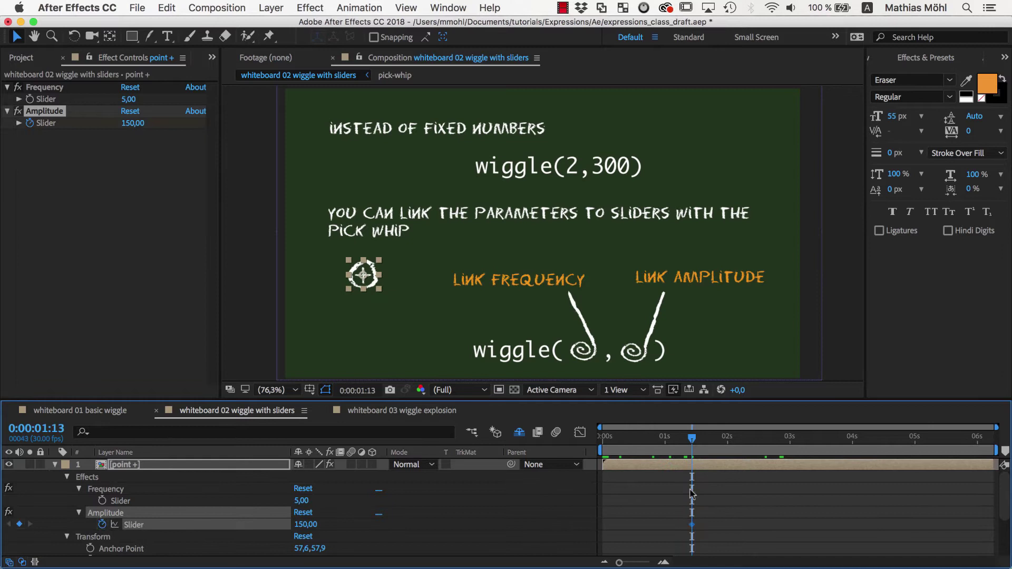
pyautogui.moveTo(693, 524); pyautogui.dragTo(749, 525)
pyautogui.click(307, 524)
pyautogui.write('0')
pyautogui.press('Return')
pyautogui.press('Home')
pyautogui.scroll(-1, 595, 448)
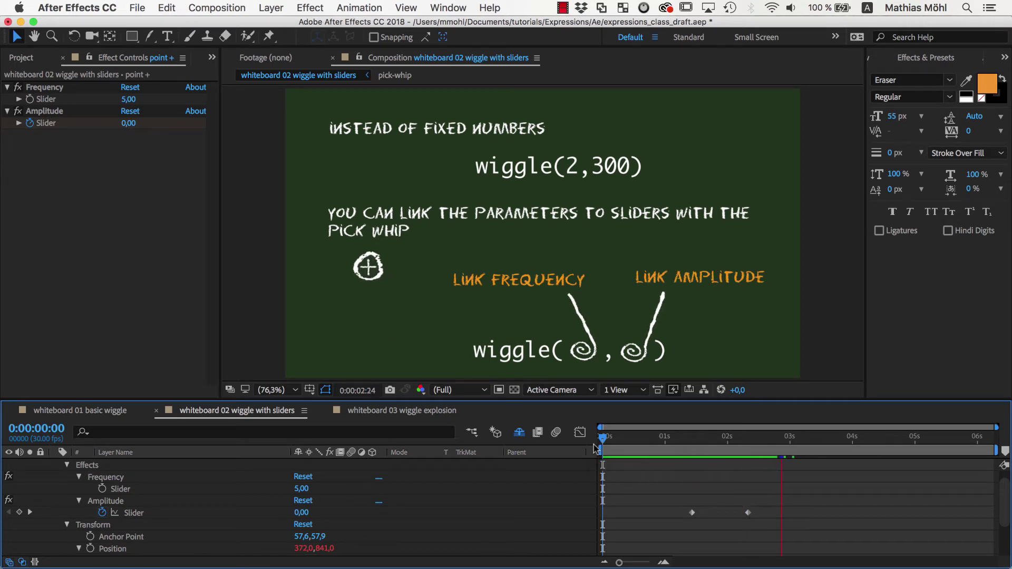
pyautogui.press('space')
pyautogui.scroll(-1, 387, 514)
pyautogui.scroll(-3, 388, 514)
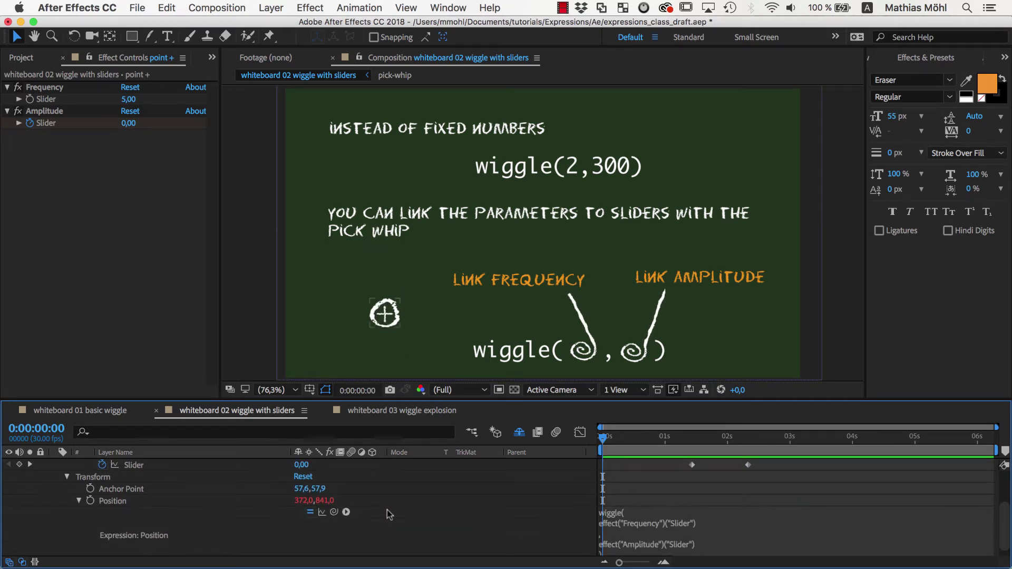
# Keyframe Position at the start, move the circle right at the end, and preview.
pyautogui.click(90, 501)
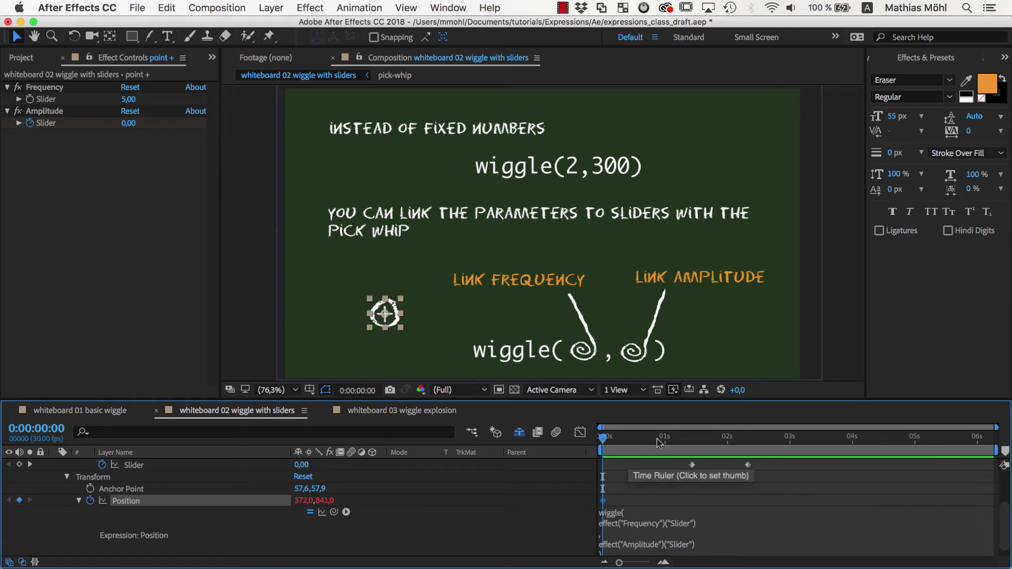
pyautogui.moveTo(604, 439); pyautogui.dragTo(993, 439)
pyautogui.moveTo(385, 314); pyautogui.dragTo(757, 344)
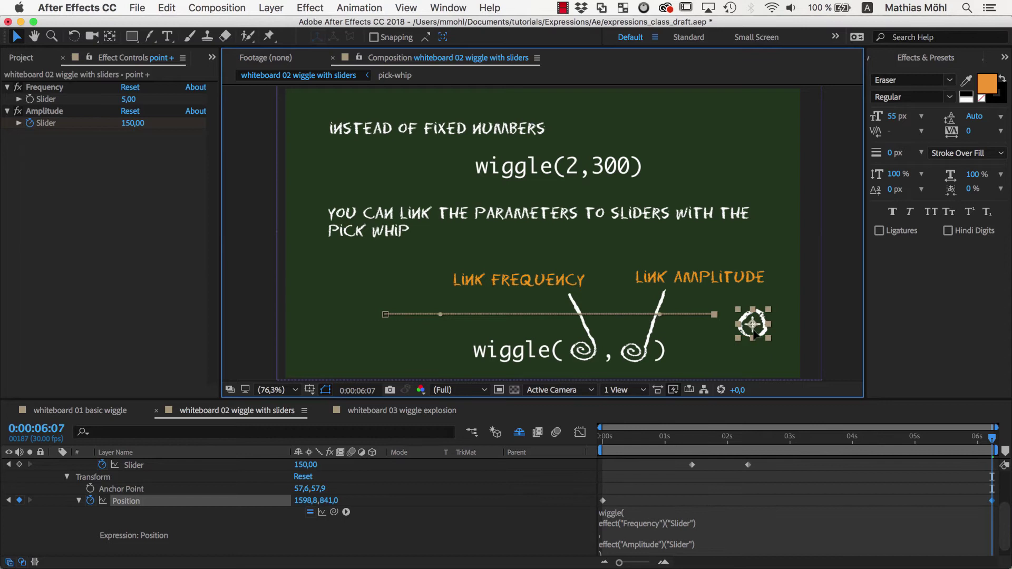
pyautogui.click(615, 433)
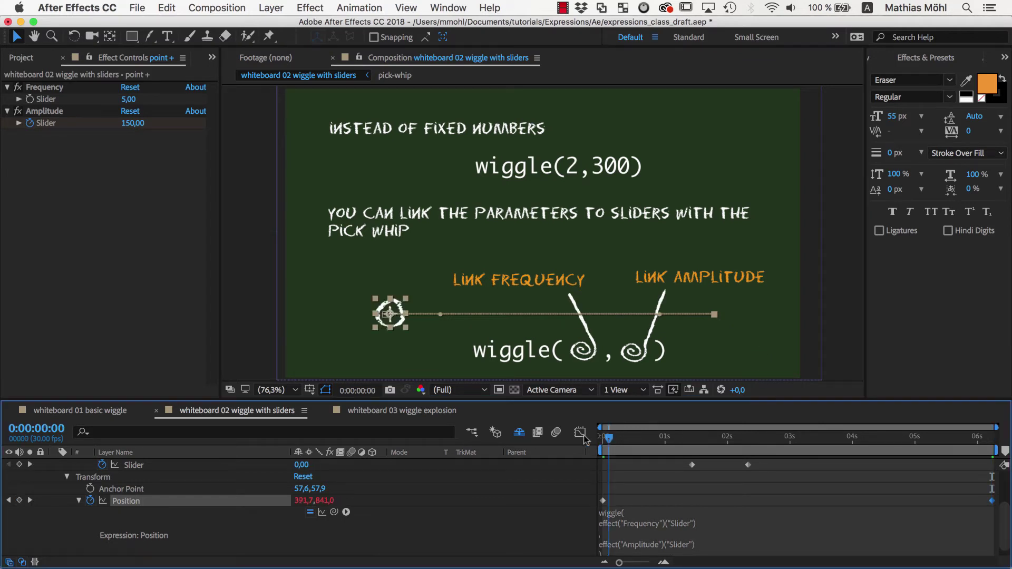
pyautogui.press('space')
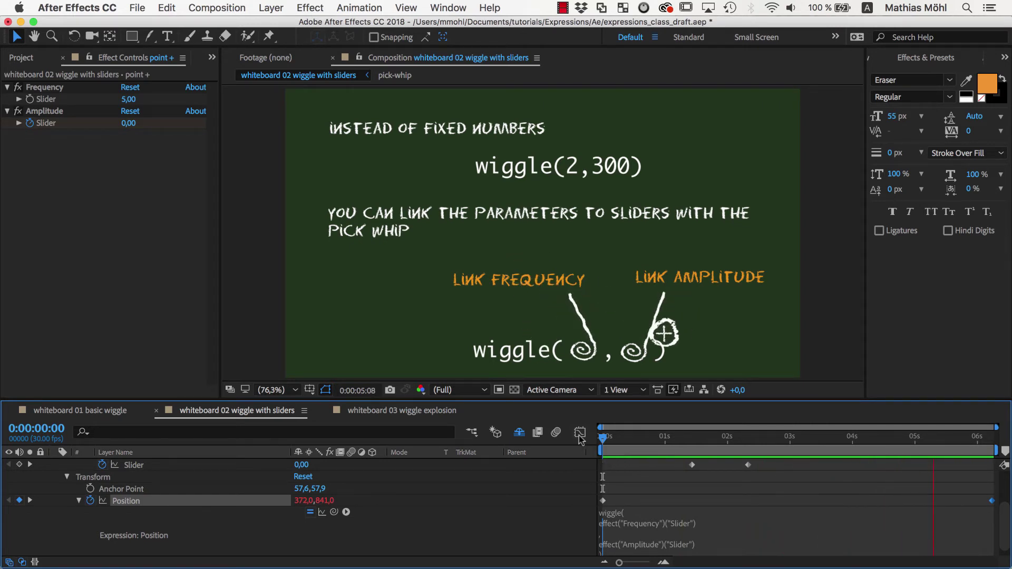
# Set the Frequency slider to 0 and scrub back to watch the layer.
pyautogui.click(128, 98)
pyautogui.write('0')
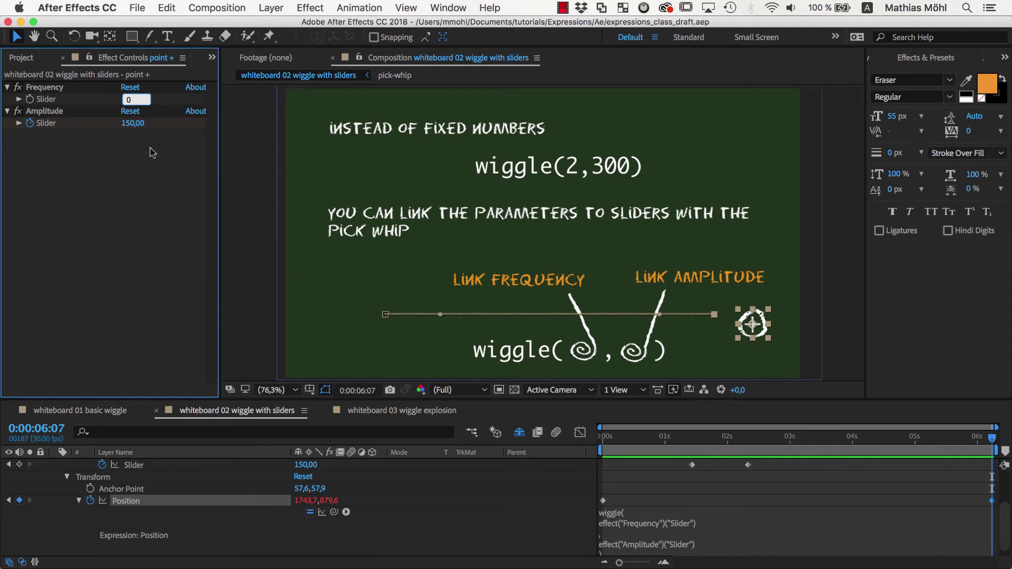
pyautogui.press('Return')
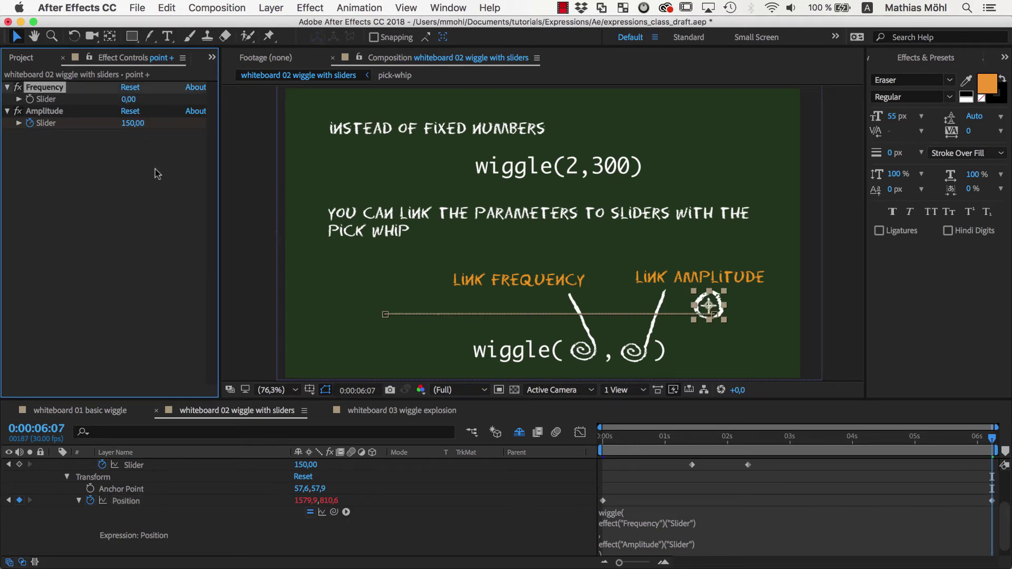
pyautogui.moveTo(994, 437)
pyautogui.mouseDown()
pyautogui.moveTo(608, 435)
pyautogui.moveTo(775, 427)
pyautogui.moveTo(993, 437)
pyautogui.mouseUp()
pyautogui.scroll(3, 59, 469)
# Collapse the point + layer and duplicate it several times with Ctrl+D.
pyautogui.click(56, 467)
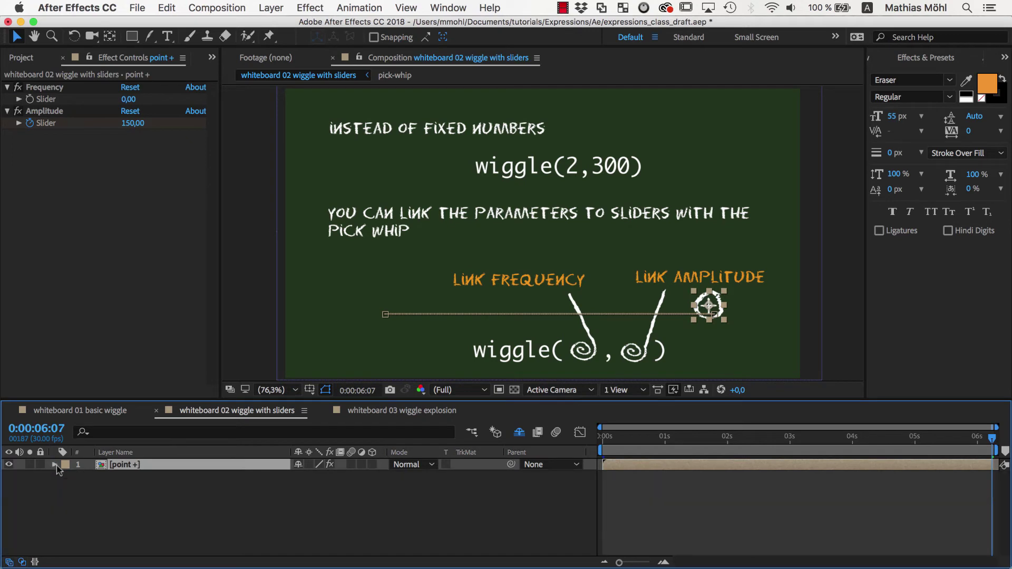
pyautogui.hotkey('ctrl', 'd')
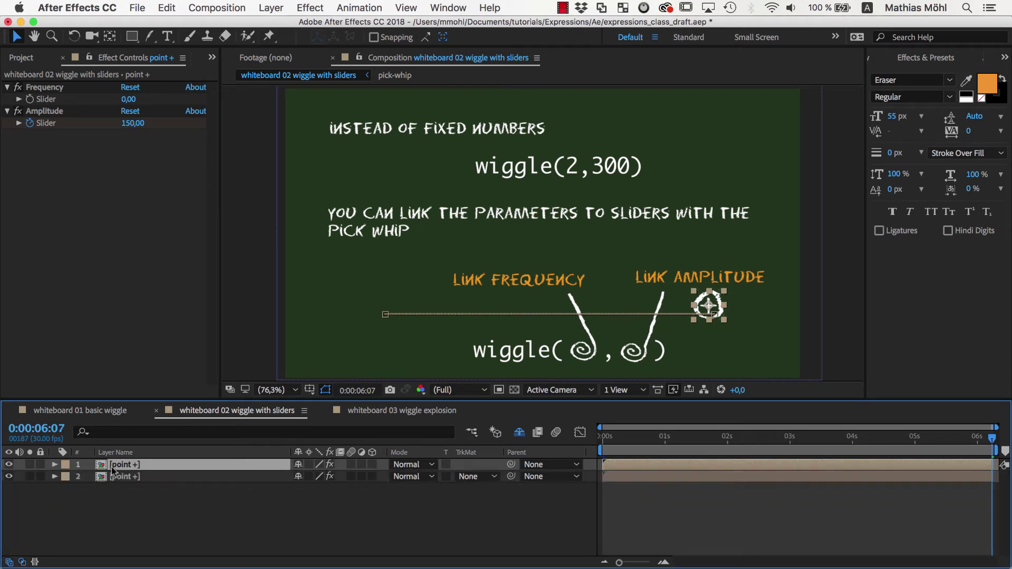
pyautogui.hotkey('ctrl', 'd')
pyautogui.hotkey('ctrl', 'd')
pyautogui.hotkey('ctrl', 'd')
pyautogui.hotkey('ctrl', 'd')
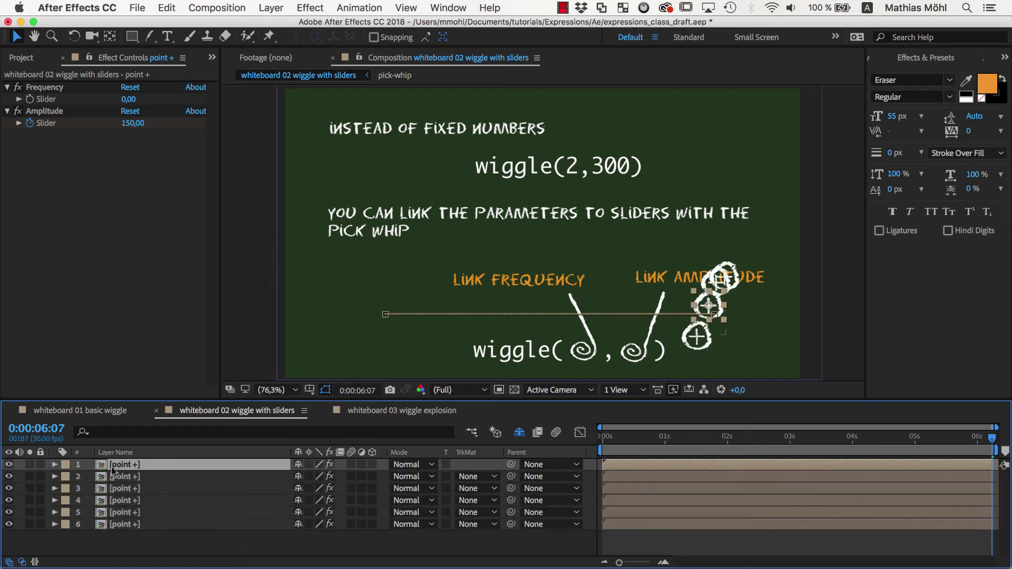
pyautogui.hotkey('ctrl', 'd')
pyautogui.hotkey('ctrl', 'd')
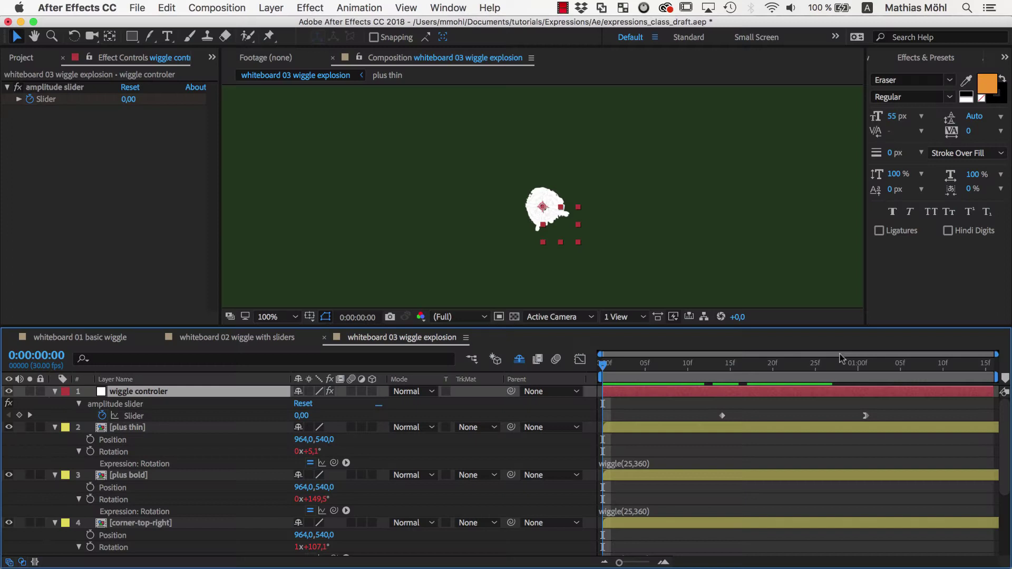
pyautogui.scroll(-2, 1006, 421)
pyautogui.moveTo(1005, 422); pyautogui.dragTo(1001, 442)
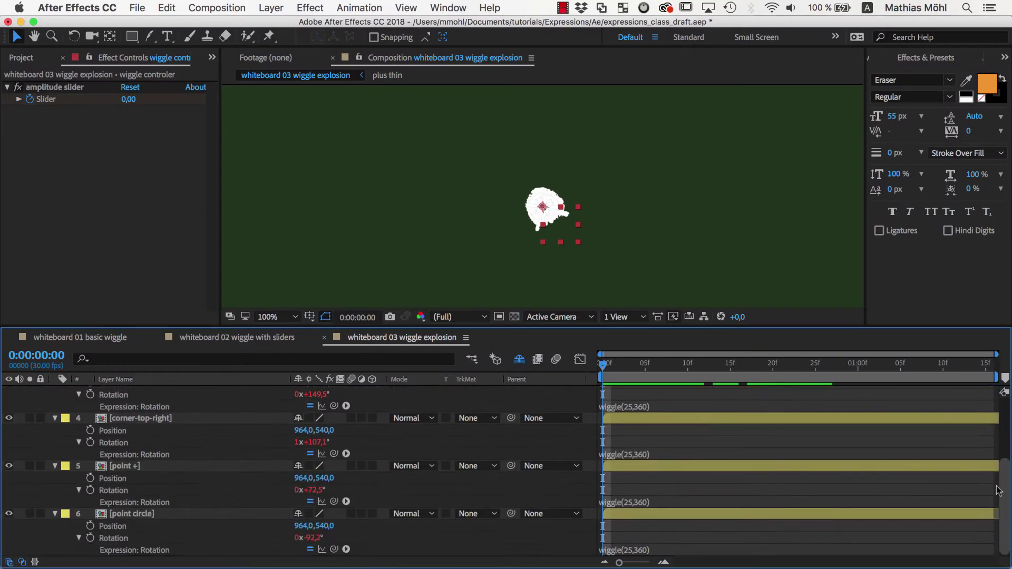
pyautogui.scroll(3, 1001, 442)
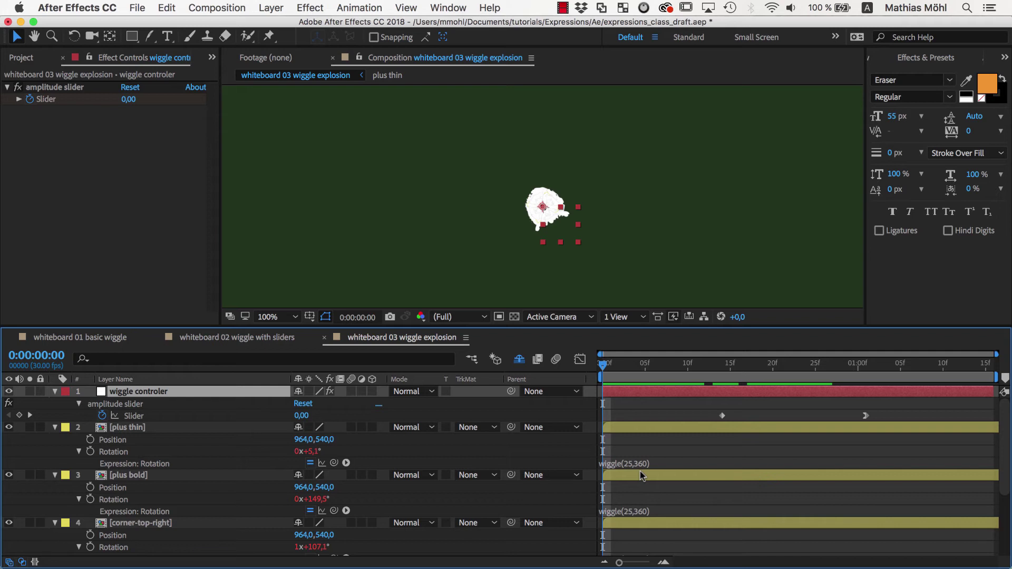
# Give plus thin a wiggle(0, amplitude) Position expression linked to the wiggle controler slider.
pyautogui.keyDown('alt'); pyautogui.click(91, 441); pyautogui.keyUp('alt')
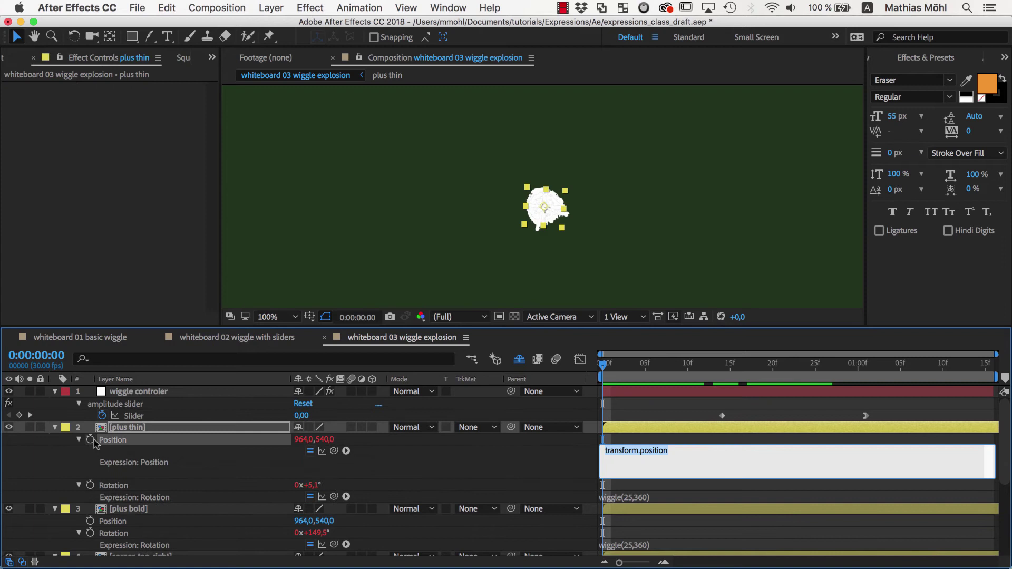
pyautogui.write('wiggle')
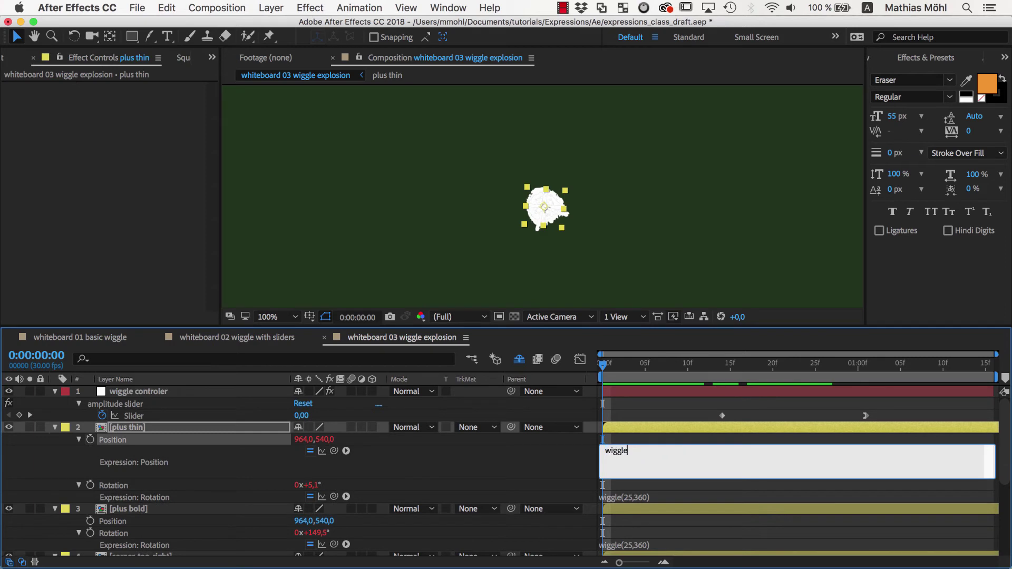
pyautogui.write('(')
pyautogui.write('0')
pyautogui.moveTo(333, 450)
pyautogui.mouseDown()
pyautogui.moveTo(183, 405)
pyautogui.moveTo(145, 421)
pyautogui.mouseUp()
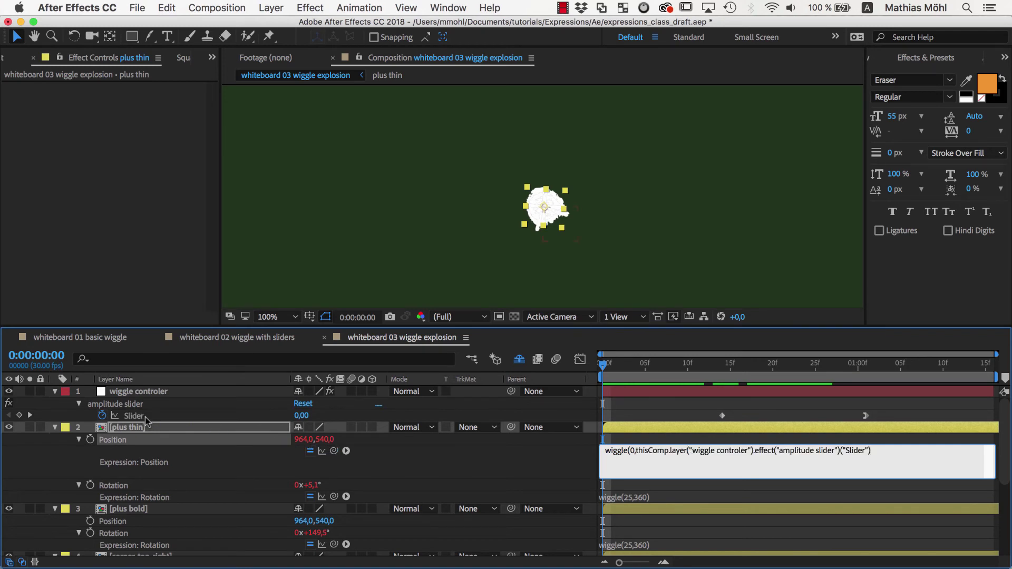
pyautogui.write(')')
pyautogui.click(409, 466)
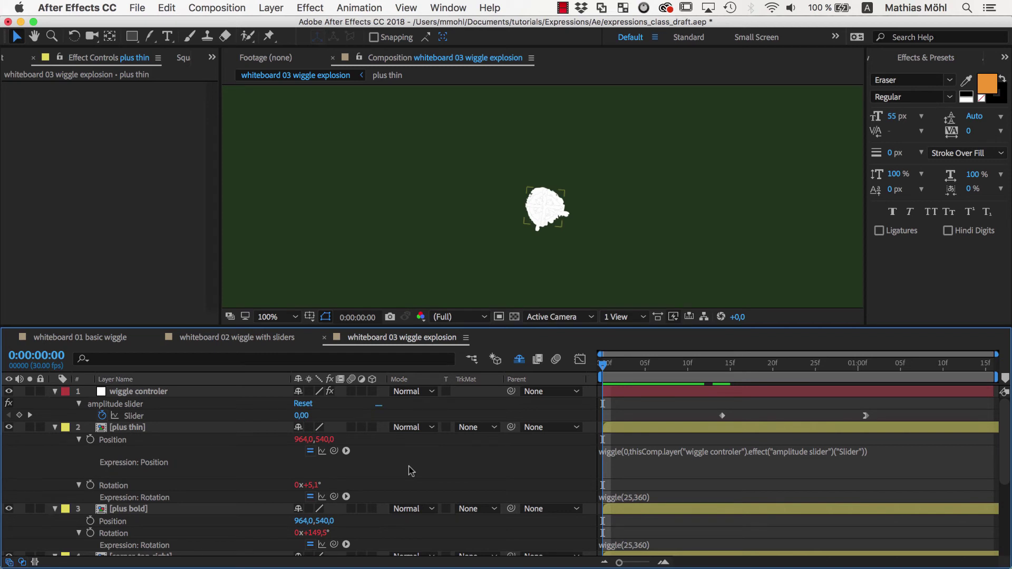
# Copy plus thin's Position property along with its expression.
pyautogui.click(112, 442)
pyautogui.click(166, 8)
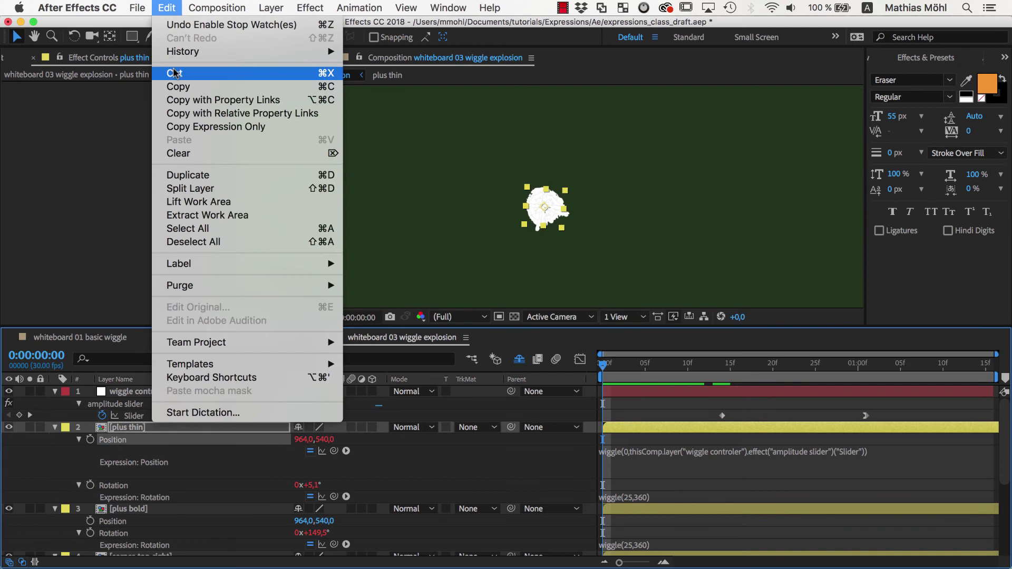
pyautogui.click(177, 91)
# Paste Position onto plus bold through point circle, then copy plus thin's expression only.
pyautogui.click(127, 508)
pyautogui.scroll(-2, 126, 509)
pyautogui.keyDown('shift'); pyautogui.click(143, 514); pyautogui.keyUp('shift')
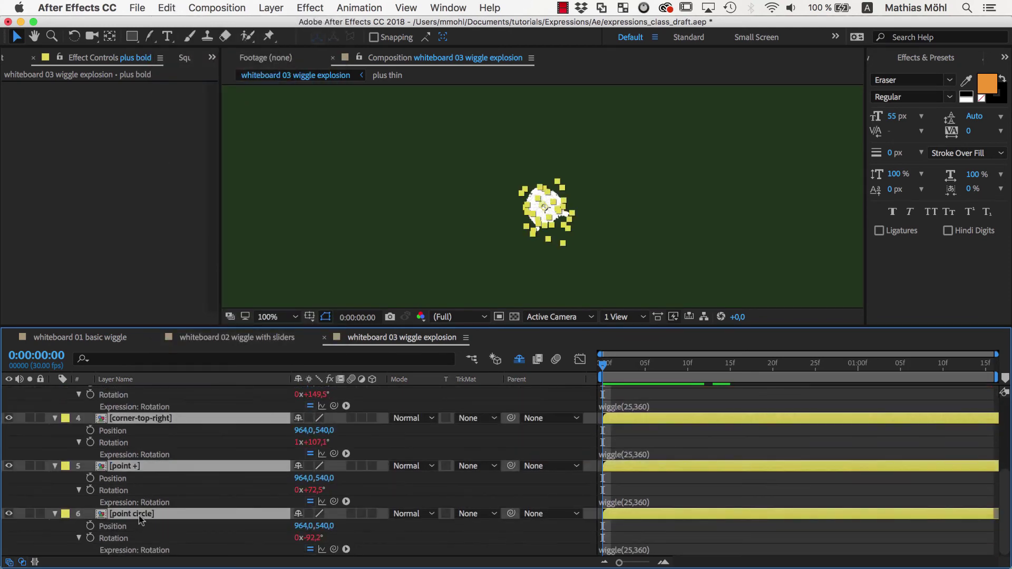
pyautogui.click(167, 8)
pyautogui.click(178, 140)
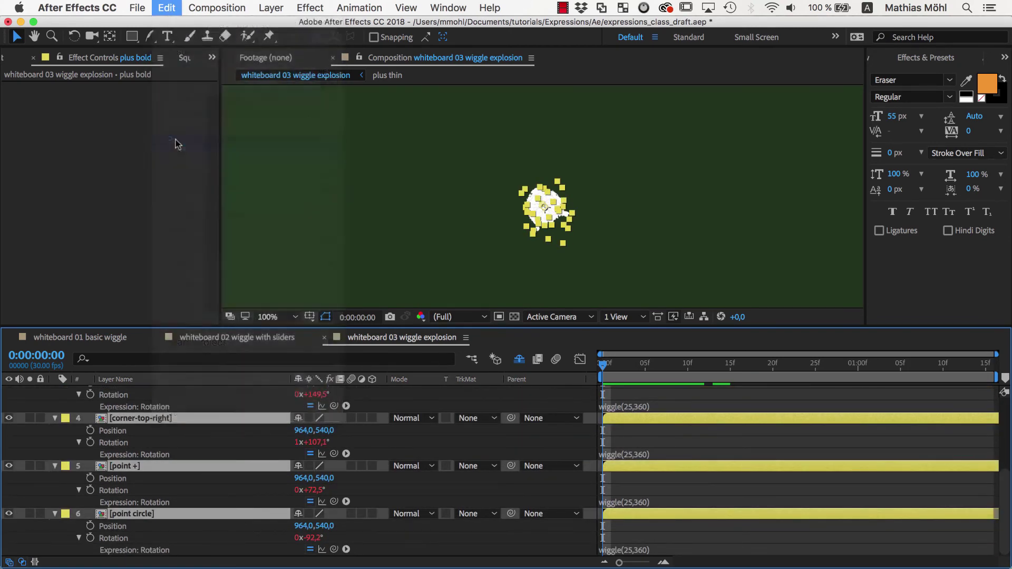
pyautogui.scroll(5, 166, 473)
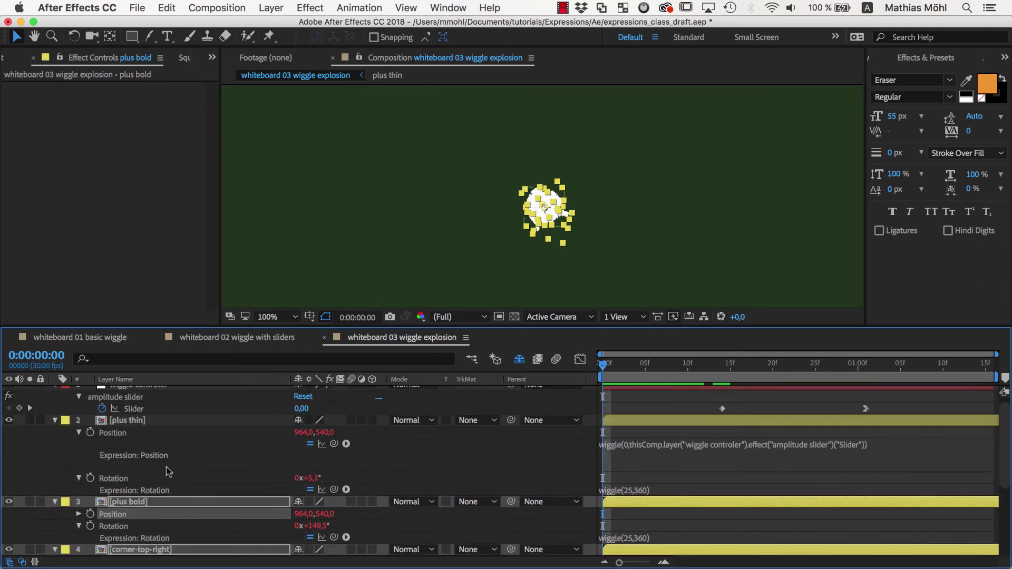
pyautogui.rightClick(127, 441)
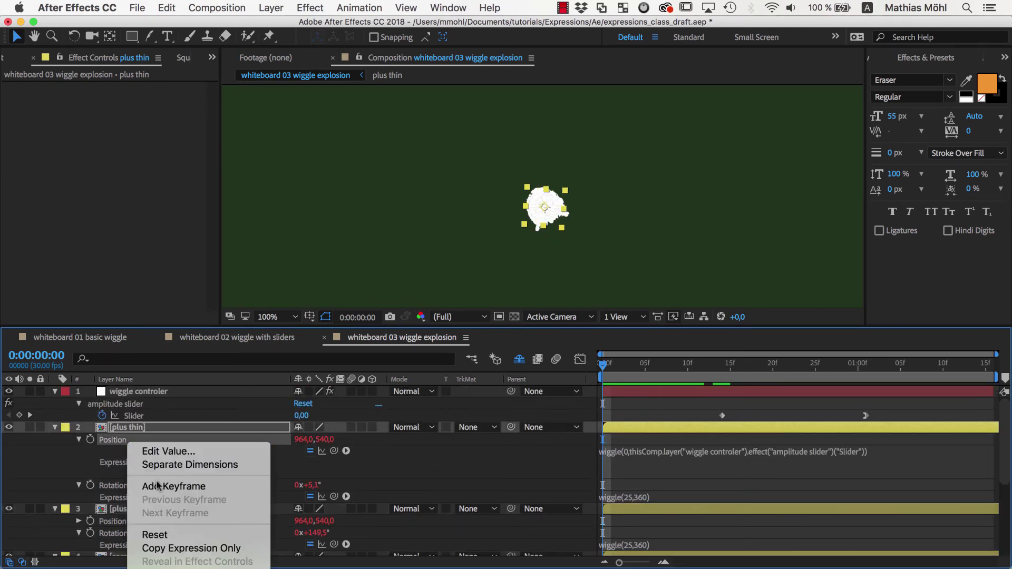
pyautogui.click(214, 548)
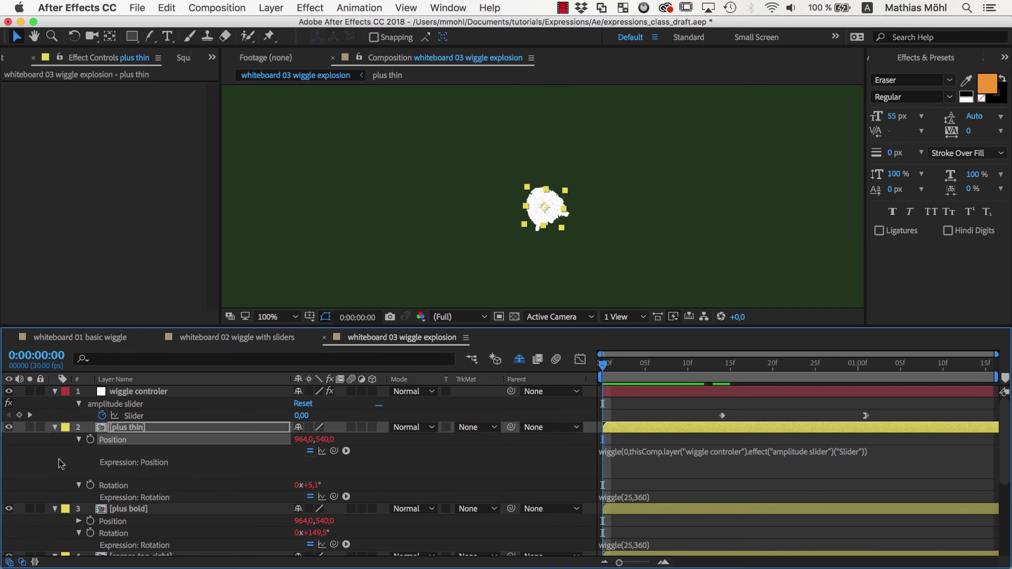
# Scrub the amplitude slider up and down, then advance time to watch the shapes scatter.
pyautogui.moveTo(301, 415); pyautogui.dragTo(645, 470)
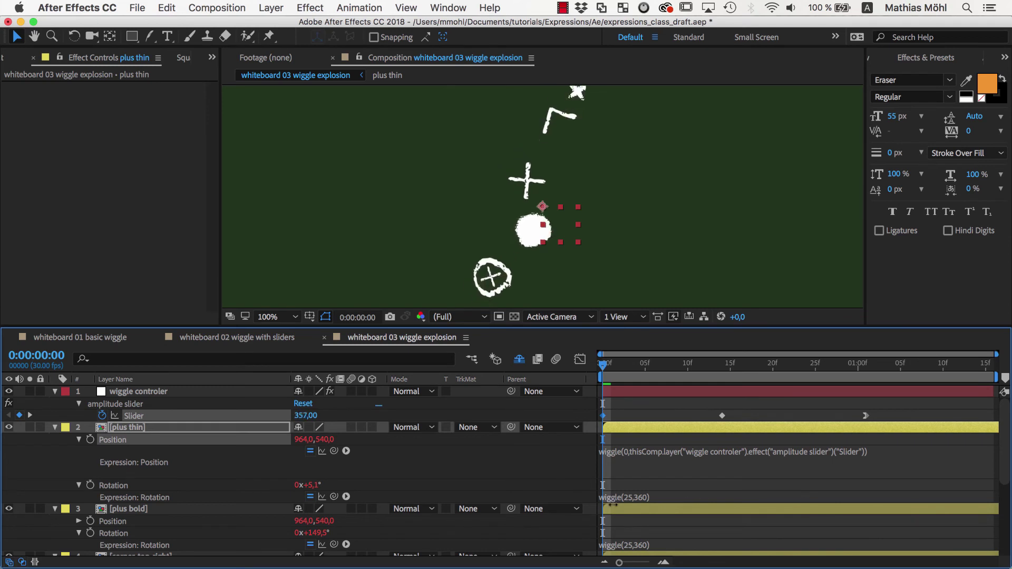
pyautogui.moveTo(645, 468)
pyautogui.mouseDown()
pyautogui.moveTo(460, 509)
pyautogui.moveTo(678, 452)
pyautogui.mouseUp()
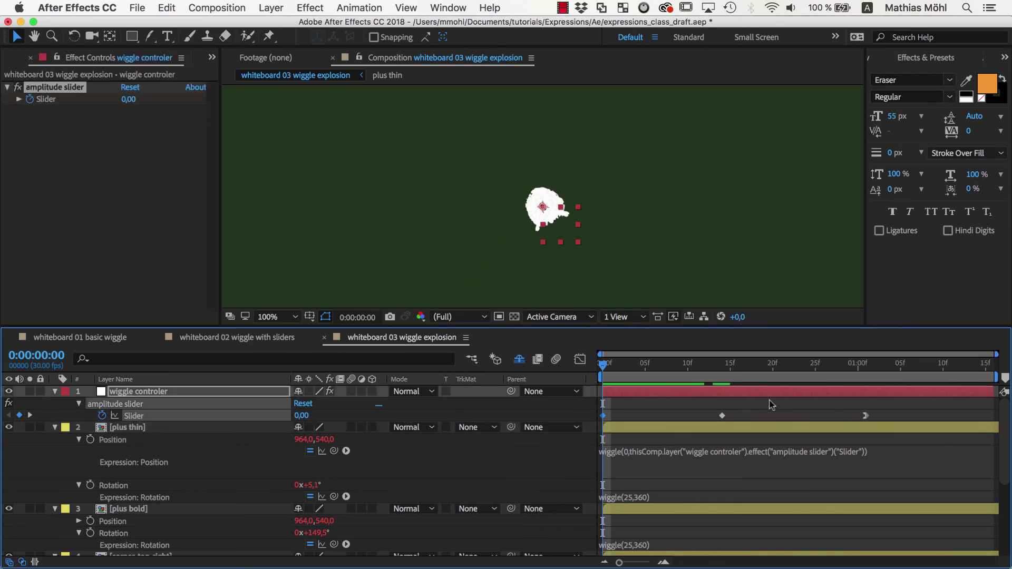
pyautogui.moveTo(606, 367)
pyautogui.mouseDown()
pyautogui.moveTo(850, 388)
pyautogui.moveTo(731, 401)
pyautogui.mouseUp()
# Collapse all layer properties and select the shape layers from plus thin through point circle.
pyautogui.hotkey('ctrl', 'a')
pyautogui.press('u')
pyautogui.press(',')
pyautogui.click(127, 403)
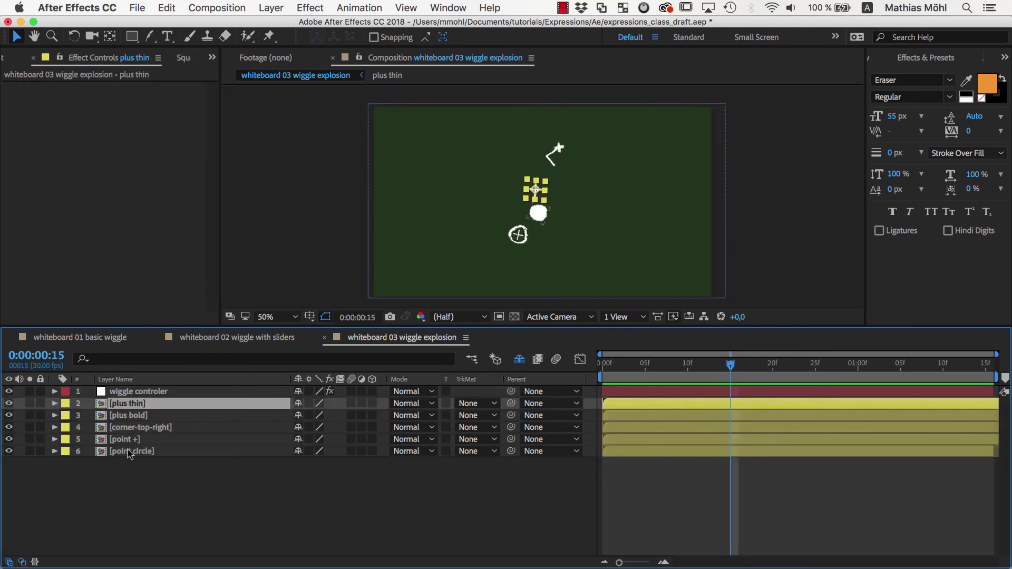
pyautogui.keyDown('shift'); pyautogui.click(129, 453); pyautogui.keyUp('shift')
# Duplicate the selected shape layers three times, return the playhead to 0, and deselect all.
pyautogui.hotkey('ctrl', 'd')
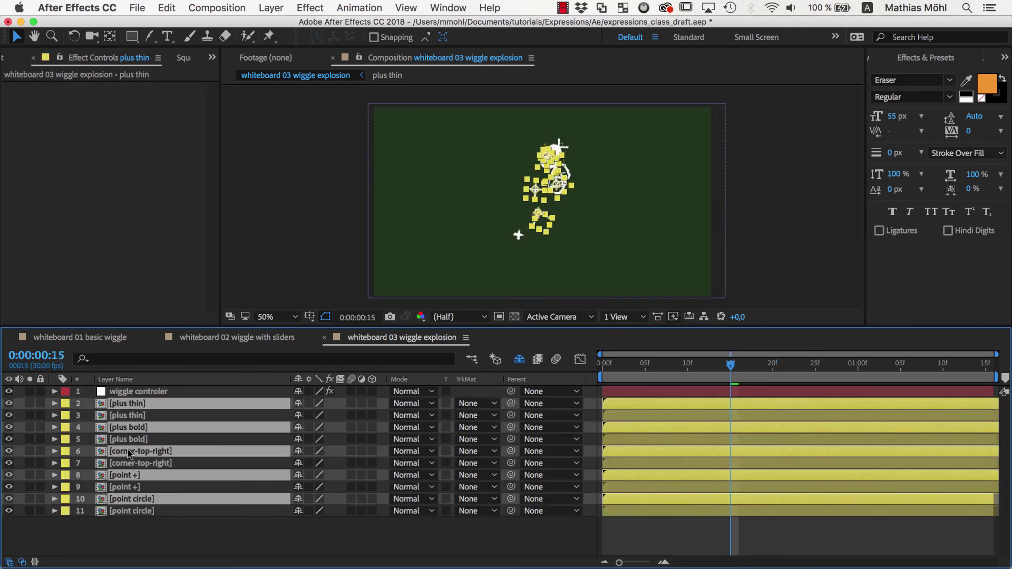
pyautogui.hotkey('ctrl', 'd')
pyautogui.hotkey('ctrl', 'd')
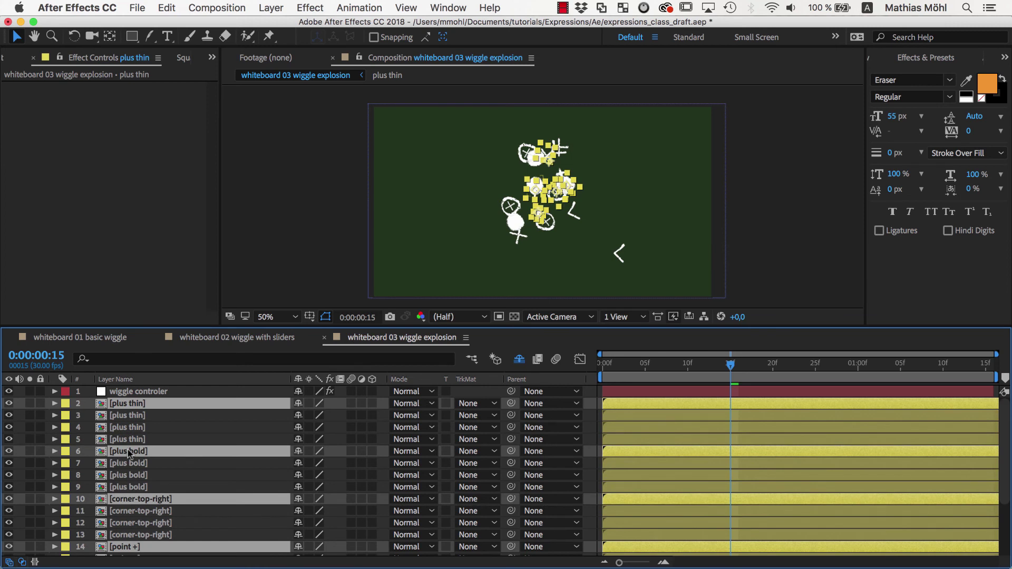
pyautogui.hotkey('ctrl', 'd')
pyautogui.hotkey('ctrl', 'd')
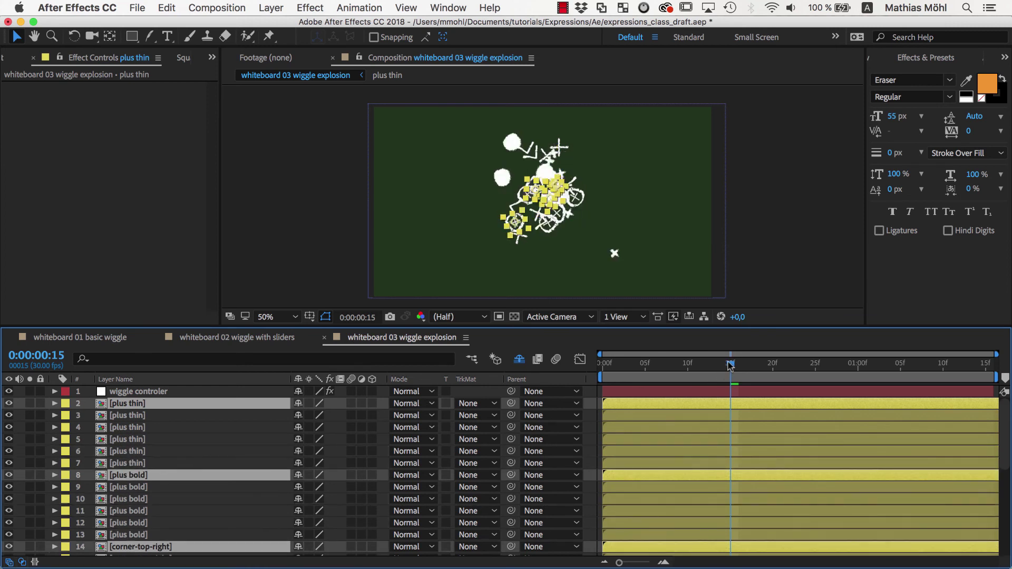
pyautogui.moveTo(730, 365); pyautogui.dragTo(595, 371)
pyautogui.hotkey('ctrl', 'shift', 'a')
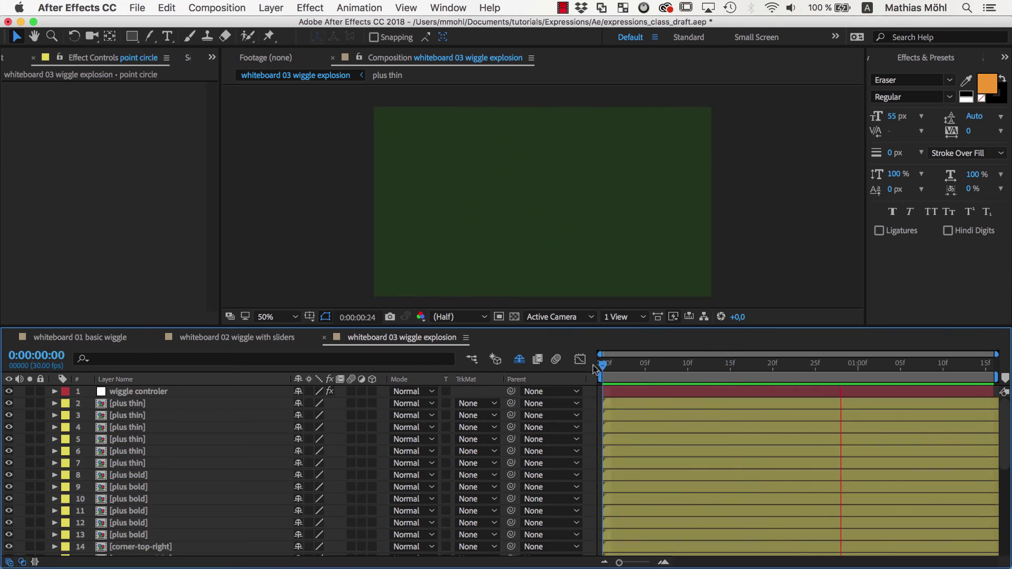